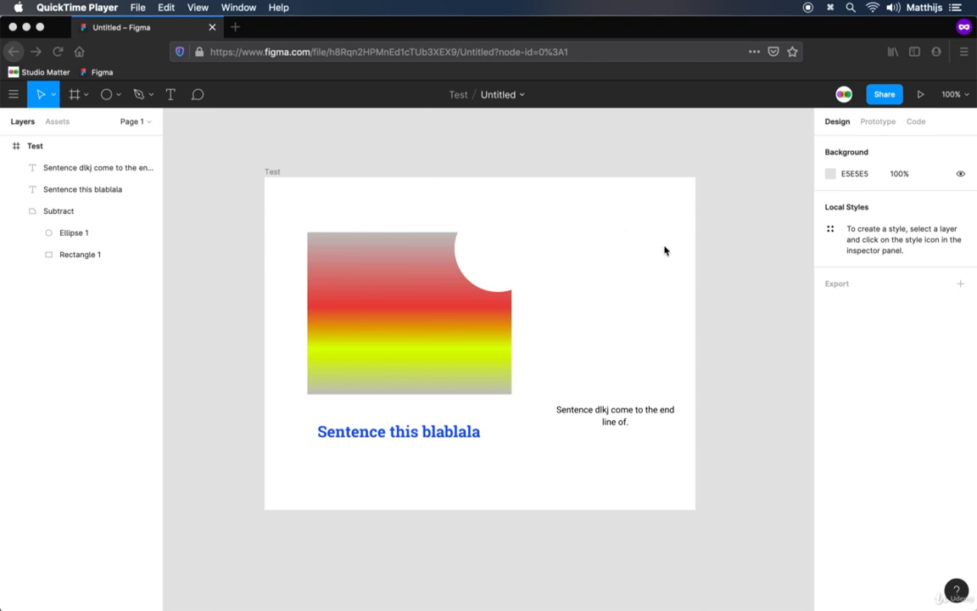
Draw a square frame about 471 × 471 on the empty canvas to the right of the Test frame
click(684, 31)
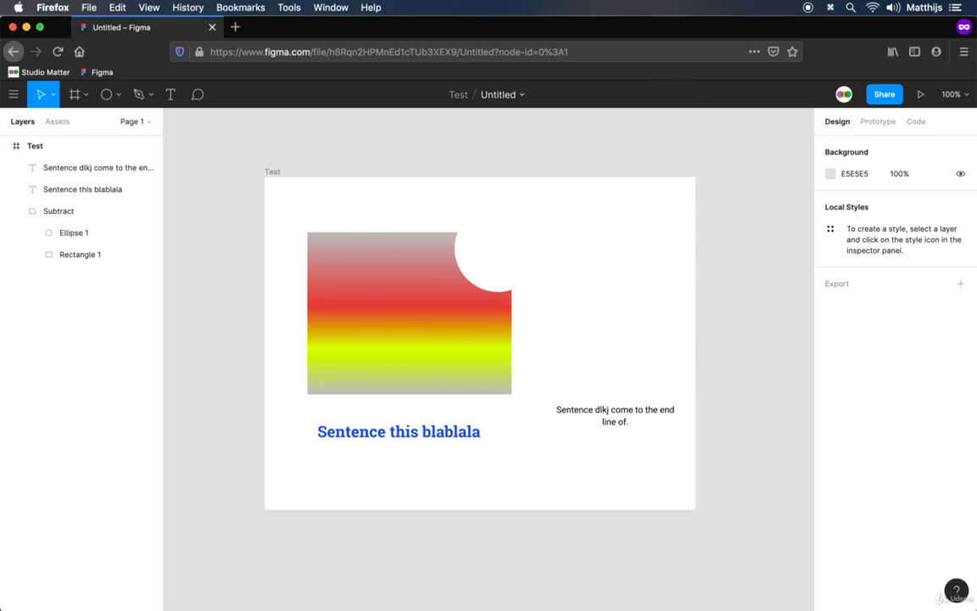
drag(687, 248, 177, 276)
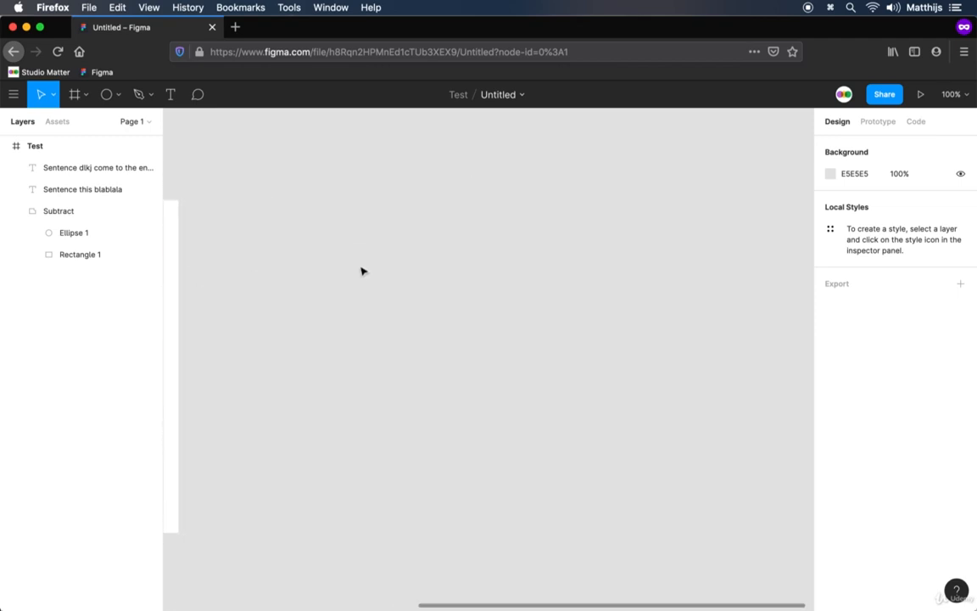
key(f)
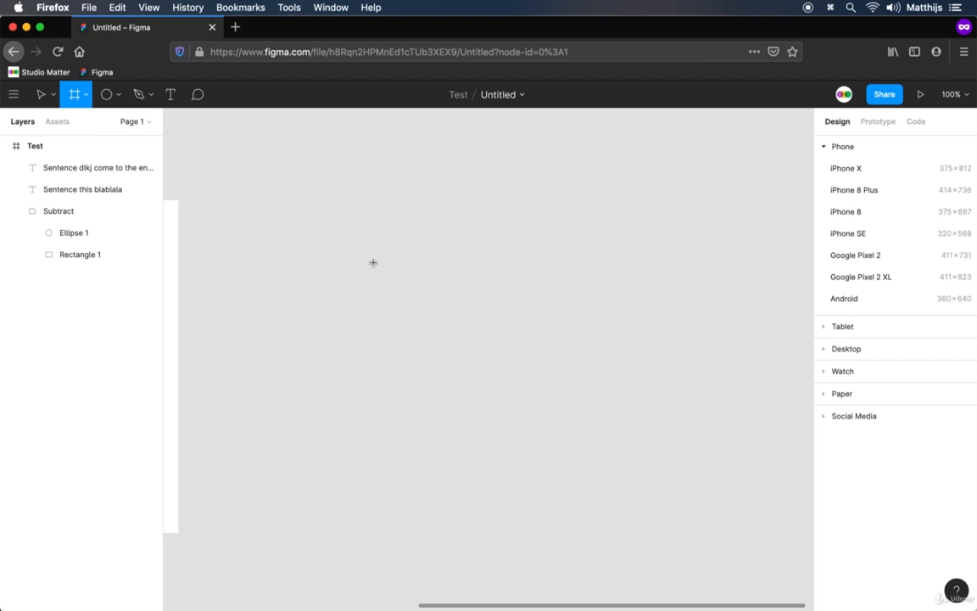
mouse_move(295, 206)
mouse_down()
mouse_move(436, 301)
mouse_move(538, 478)
mouse_move(576, 510)
mouse_move(634, 536)
mouse_move(598, 539)
mouse_move(576, 526)
mouse_up()
Resize the new frame to 450 × 450 and switch off its proportion constraint
click(868, 201)
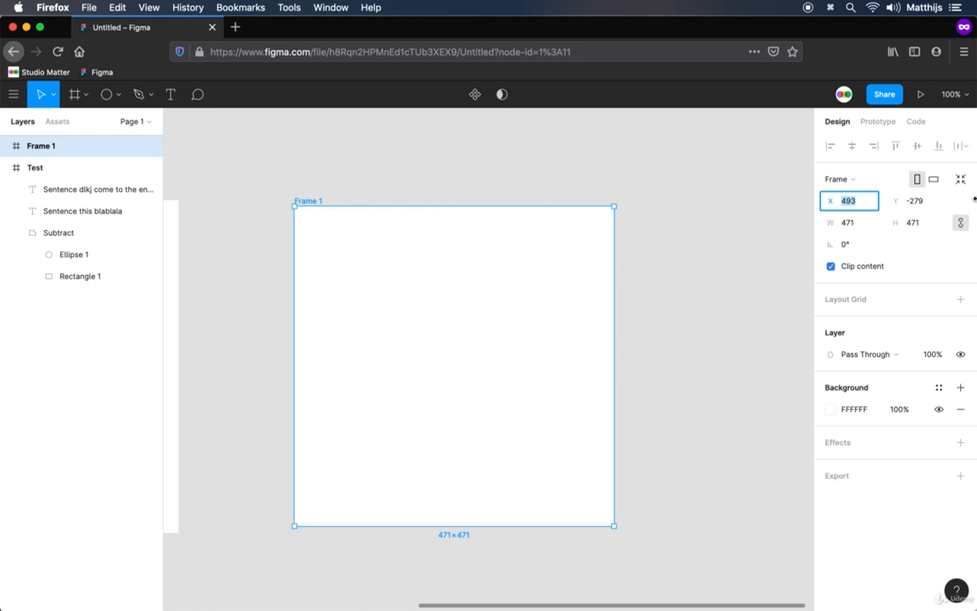
key(Tab)
key(Tab)
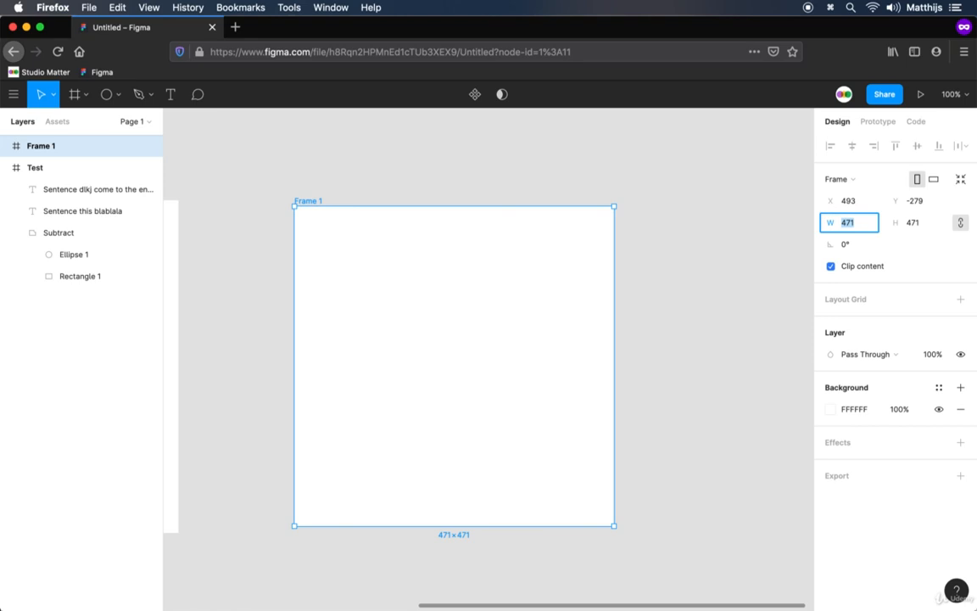
text(450)
key(Tab)
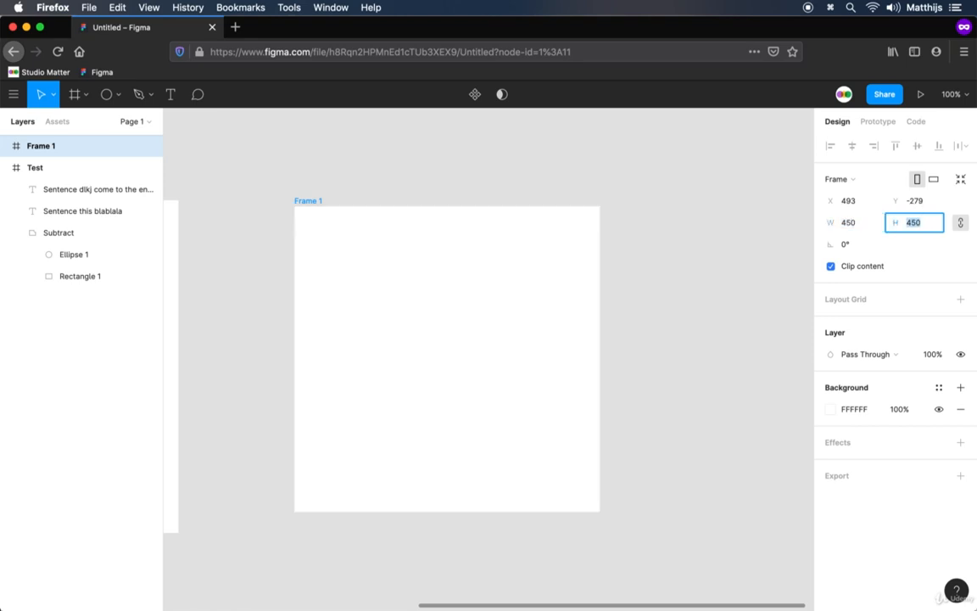
click(963, 225)
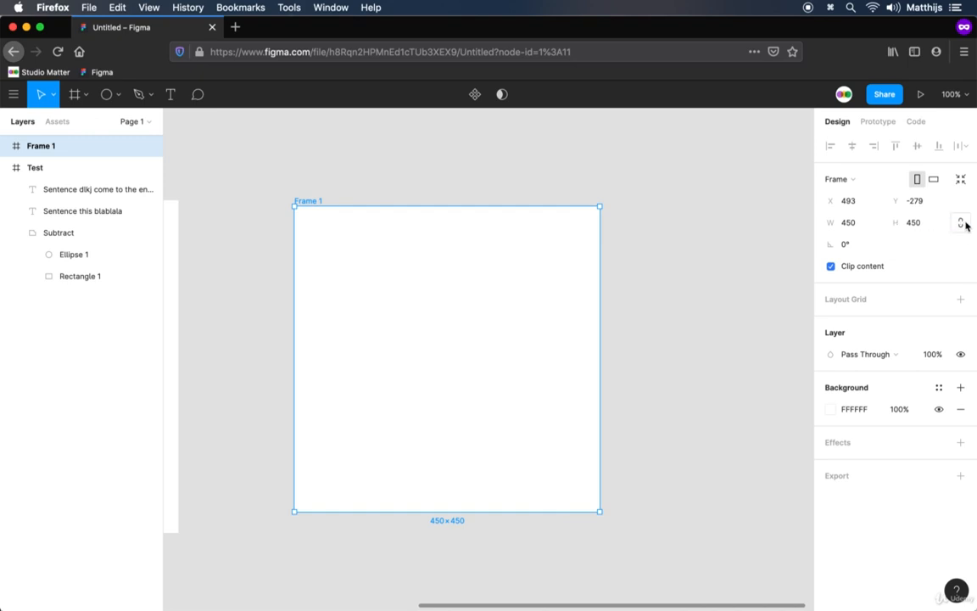
click(653, 289)
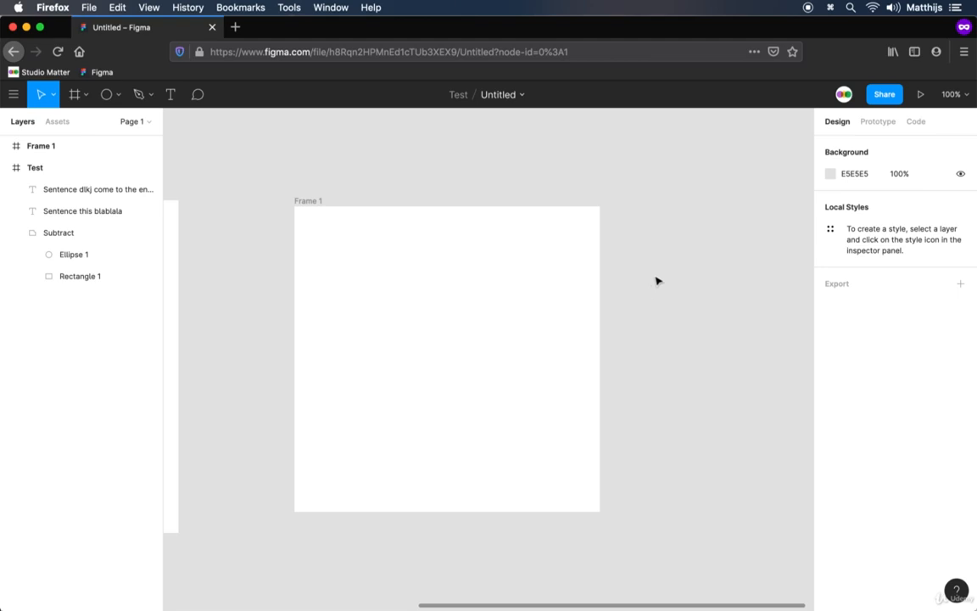
Draw a circle about 120 × 120 in the new frame and move it to about X 86, Y 117
key(o)
mouse_move(381, 307)
mouse_down()
mouse_move(425, 337)
mouse_move(459, 399)
mouse_move(371, 360)
mouse_move(373, 378)
mouse_up()
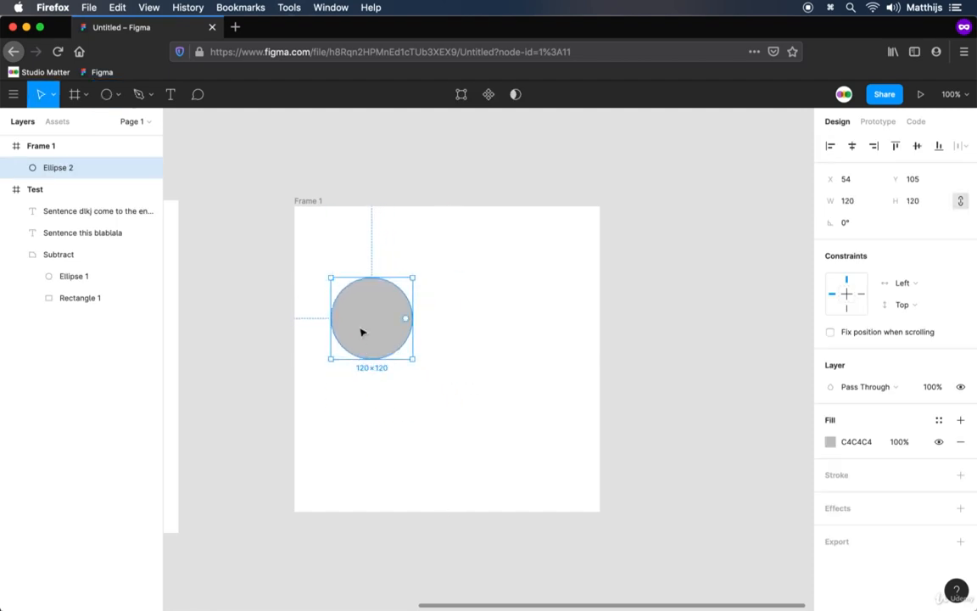
drag(377, 331, 400, 340)
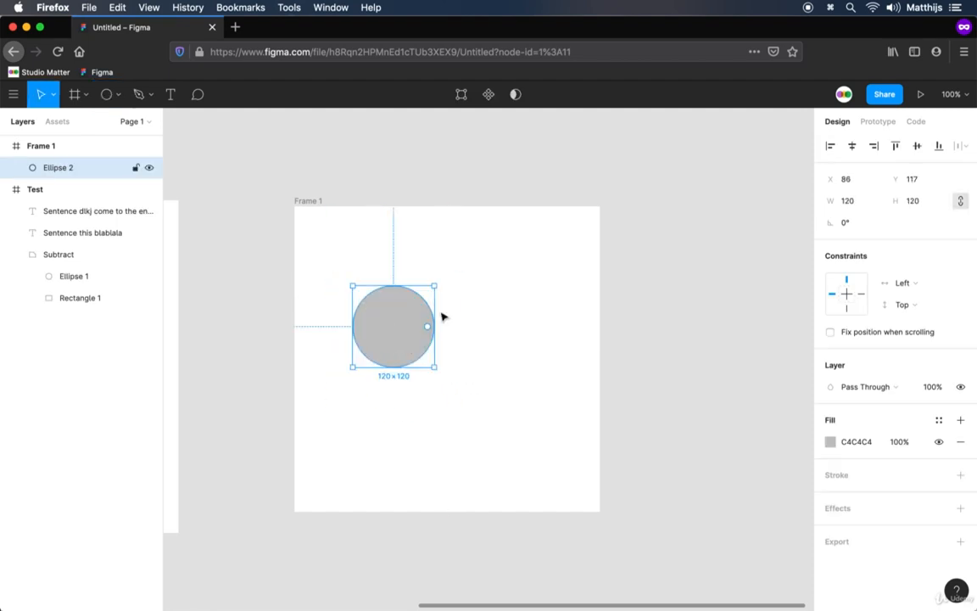
Change the circle's fill to a radial gradient and make its centre stop bright magenta
click(831, 442)
click(672, 256)
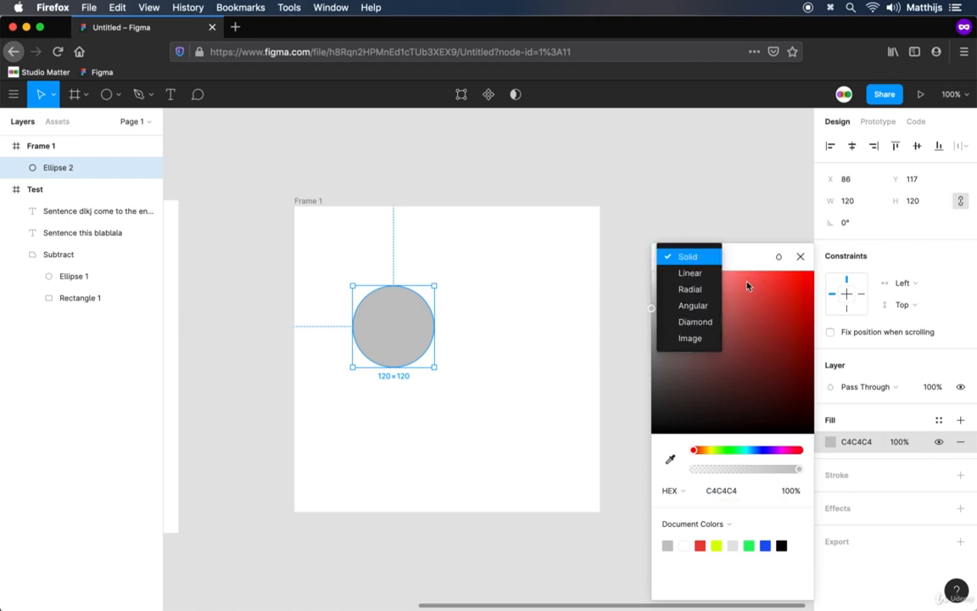
click(700, 291)
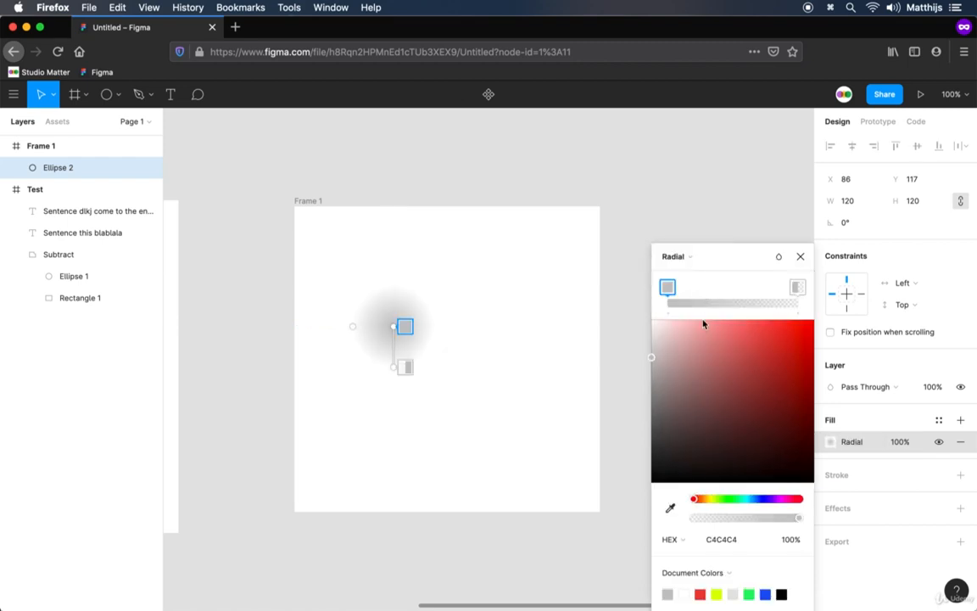
drag(728, 504, 779, 499)
drag(671, 342, 758, 319)
Set the gradient's outer stop to blue 0085FF at 100% opacity
click(798, 287)
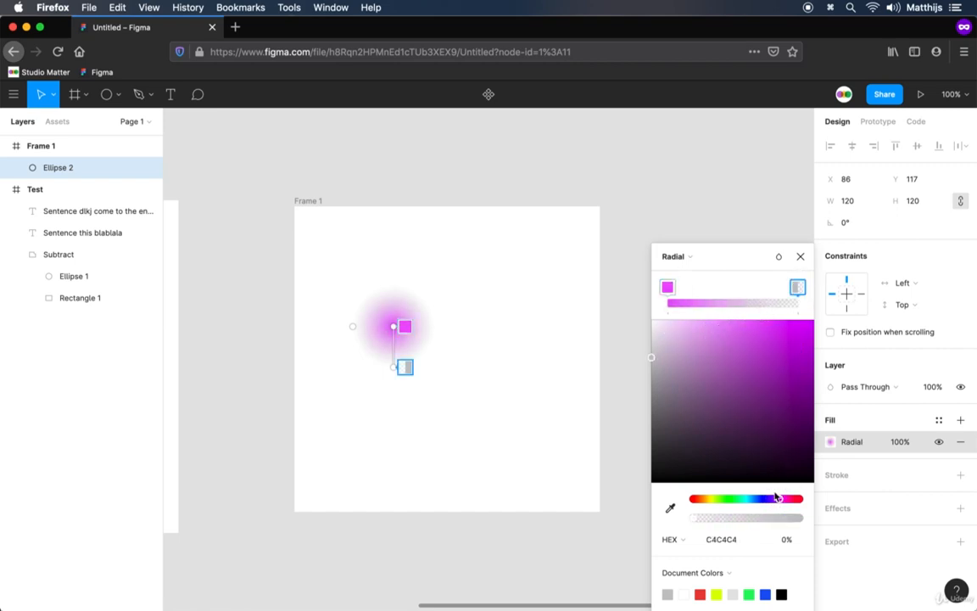
drag(766, 503, 758, 501)
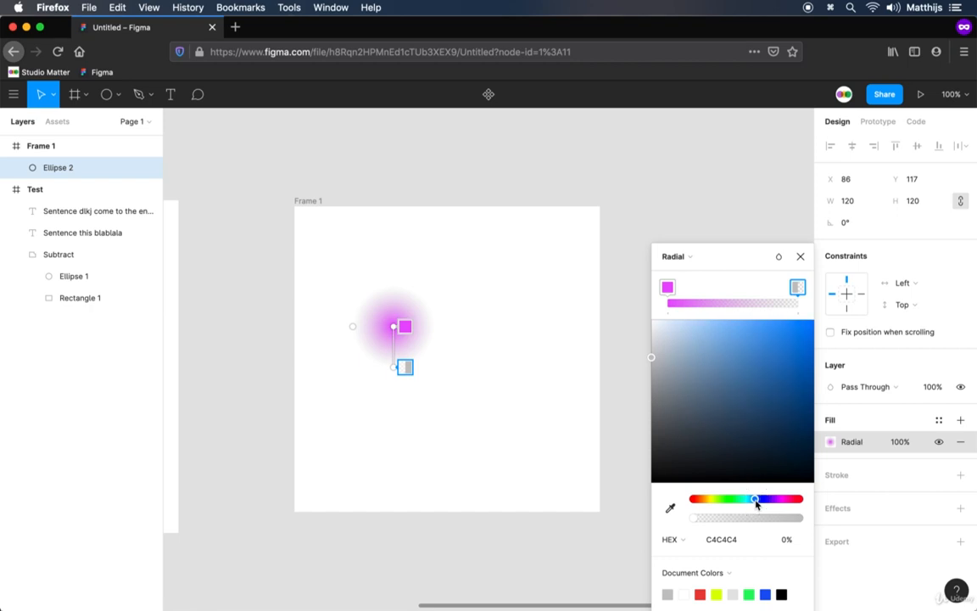
drag(806, 338, 859, 281)
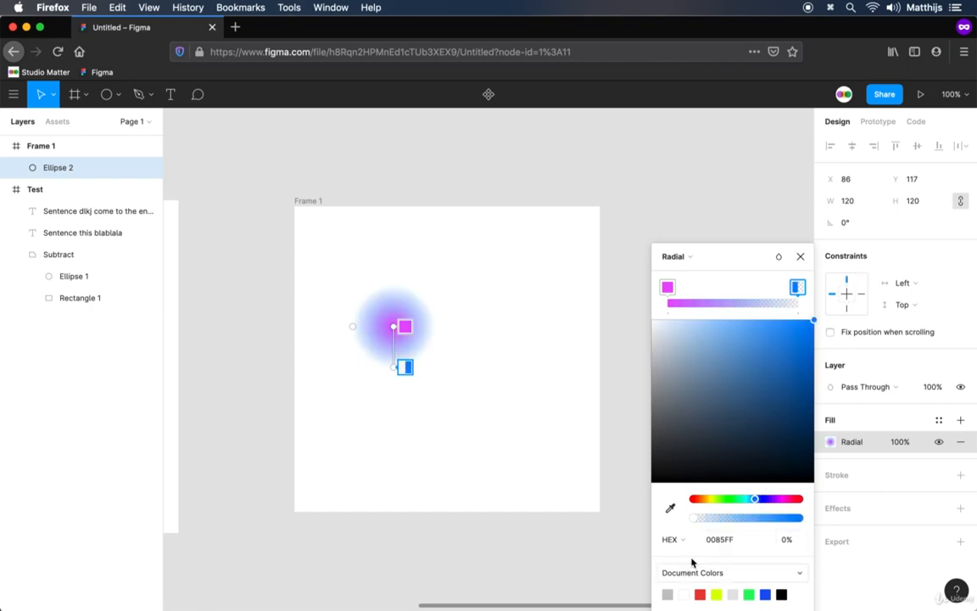
drag(696, 519, 824, 522)
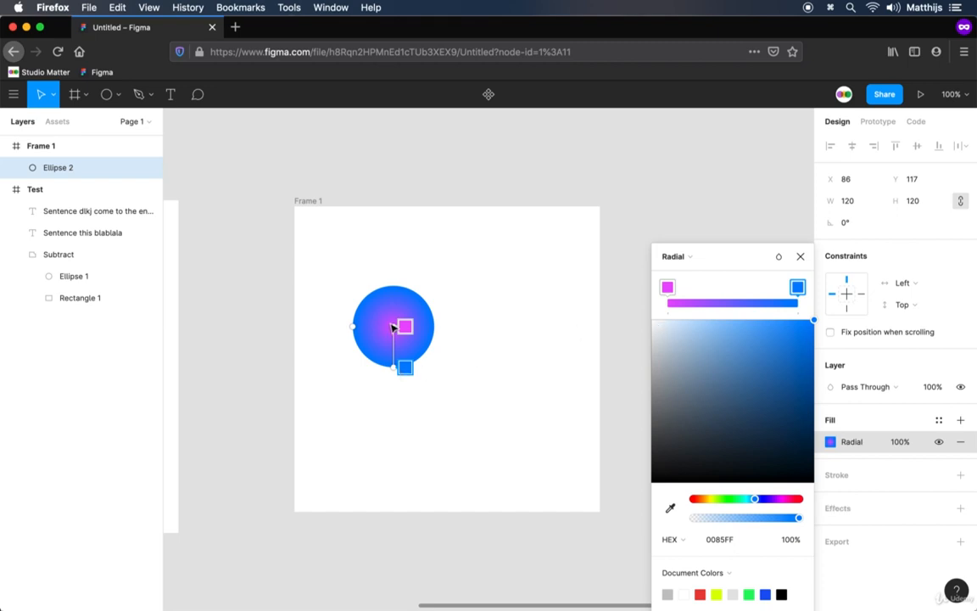
Shift the radial gradient's centre to the circle's upper left and extend its outer end beyond the lower right edge
drag(392, 326, 379, 300)
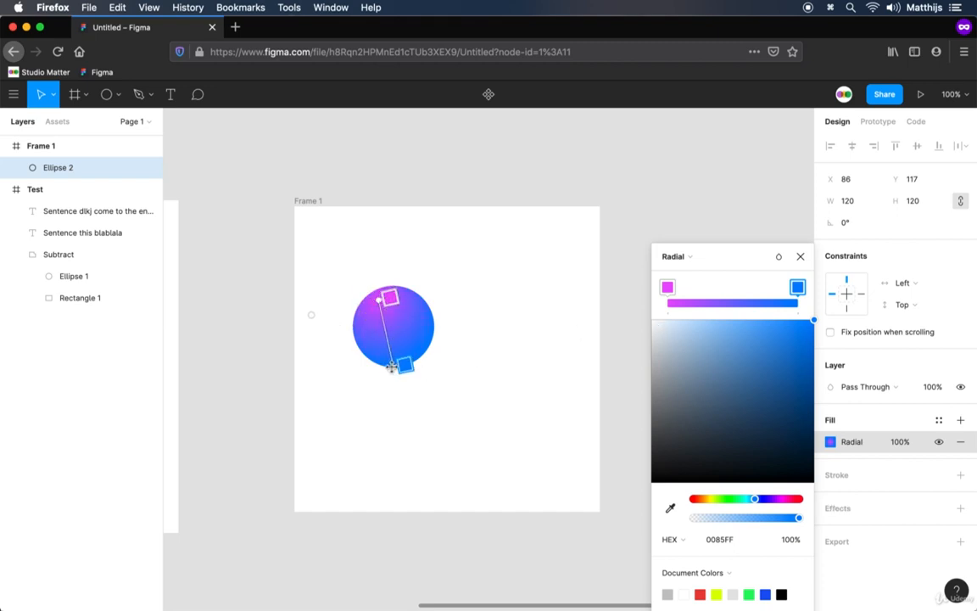
drag(404, 365, 456, 403)
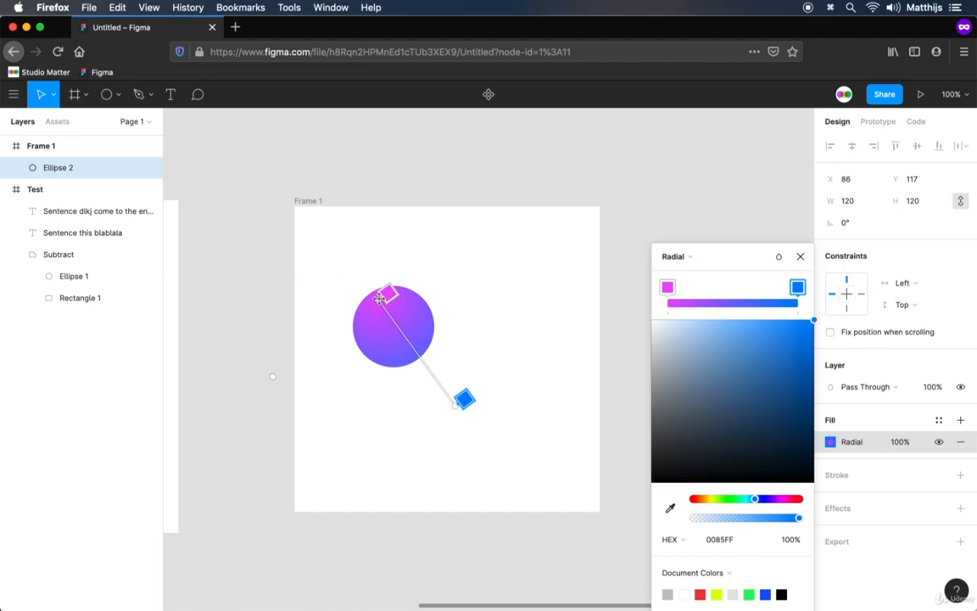
drag(379, 298, 375, 295)
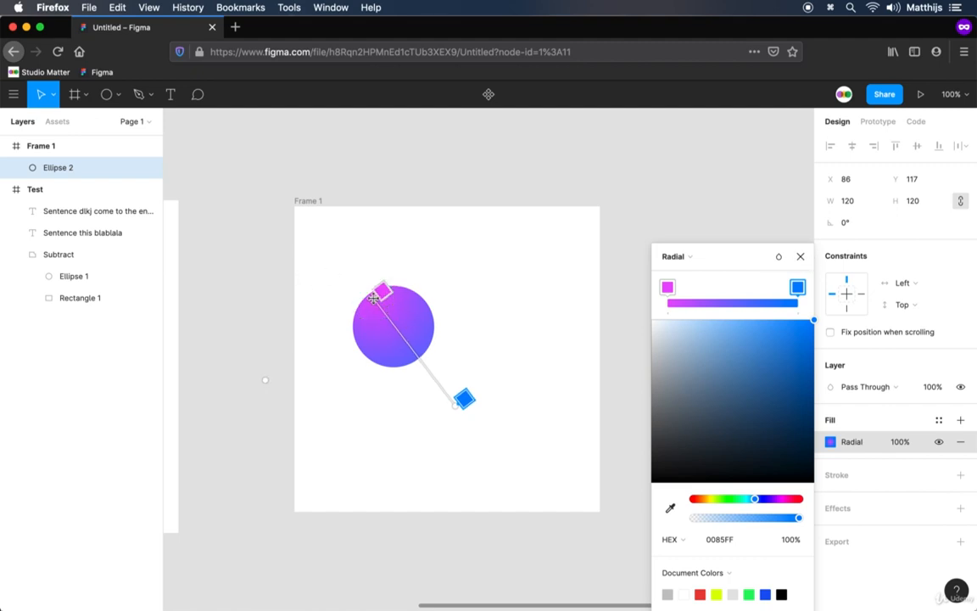
click(800, 258)
click(703, 267)
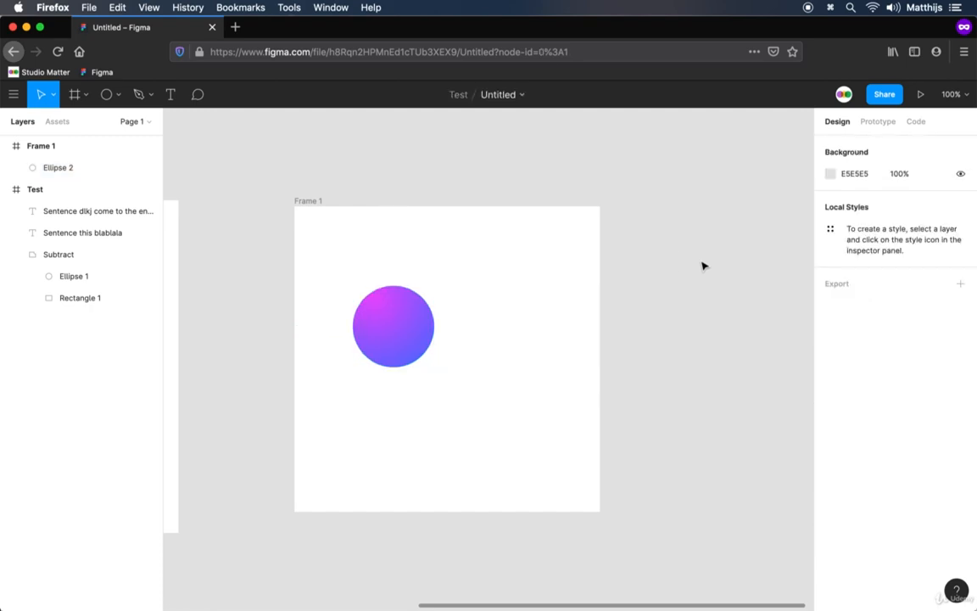
Draw a square about 90 × 90 over the circle's lower-right quarter and subtract it from the circle
key(r)
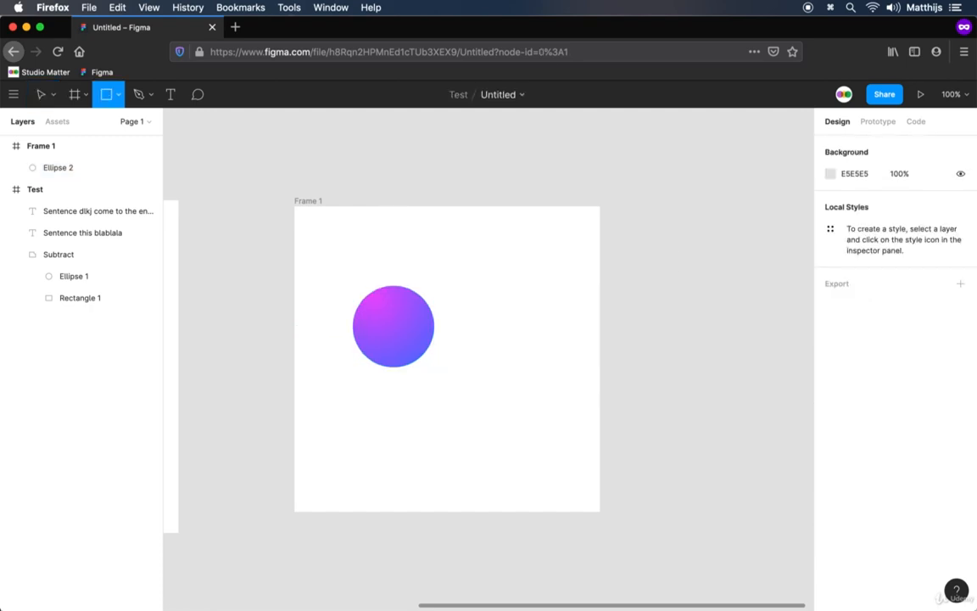
mouse_move(473, 393)
mouse_down()
mouse_move(411, 340)
mouse_move(436, 366)
mouse_move(438, 356)
mouse_up()
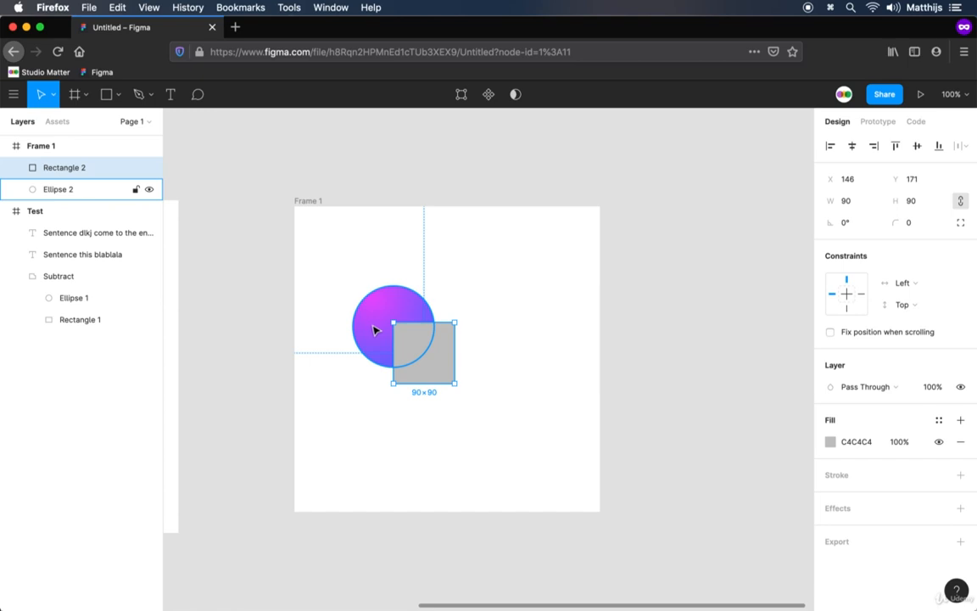
shift+click(375, 330)
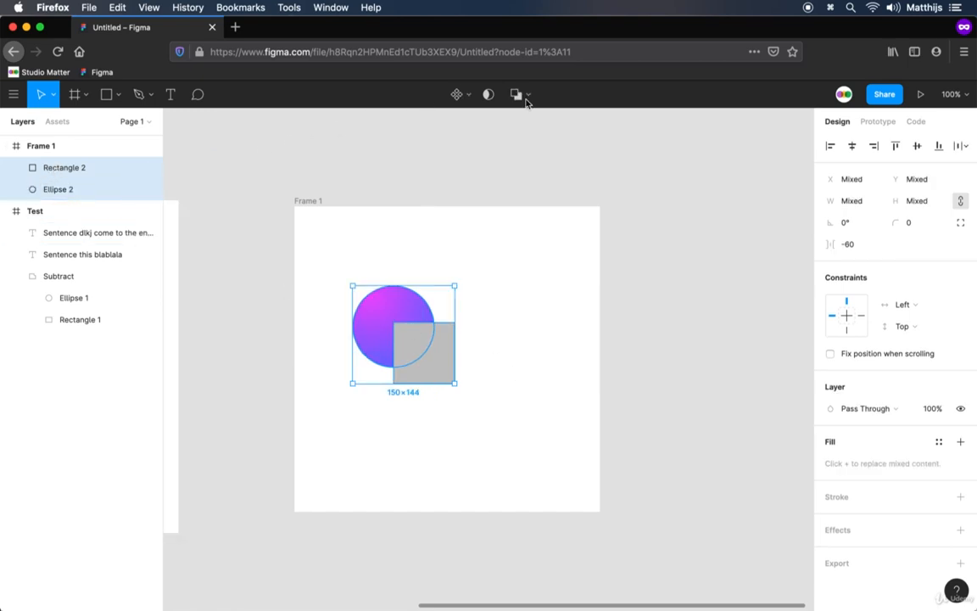
click(531, 98)
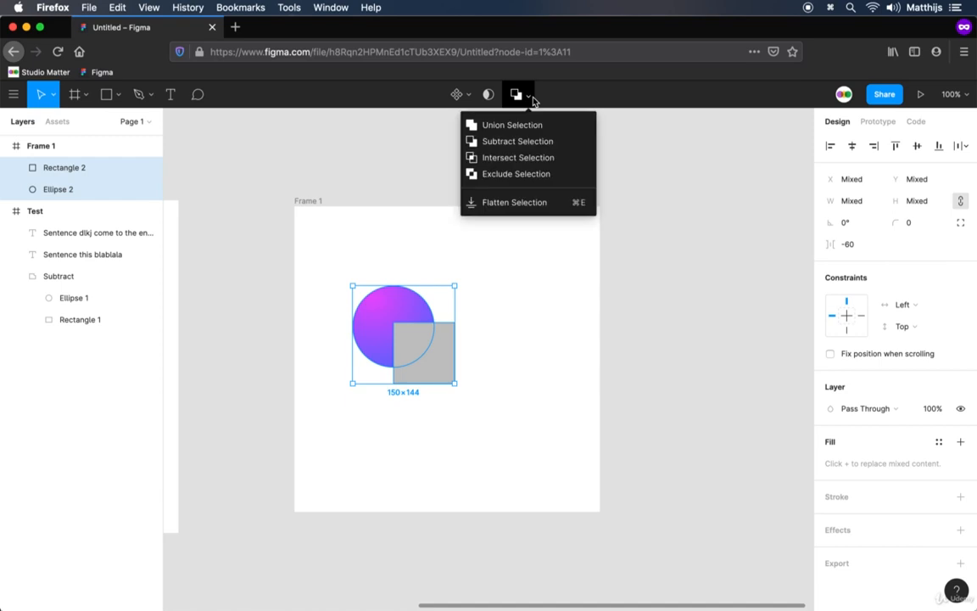
click(536, 142)
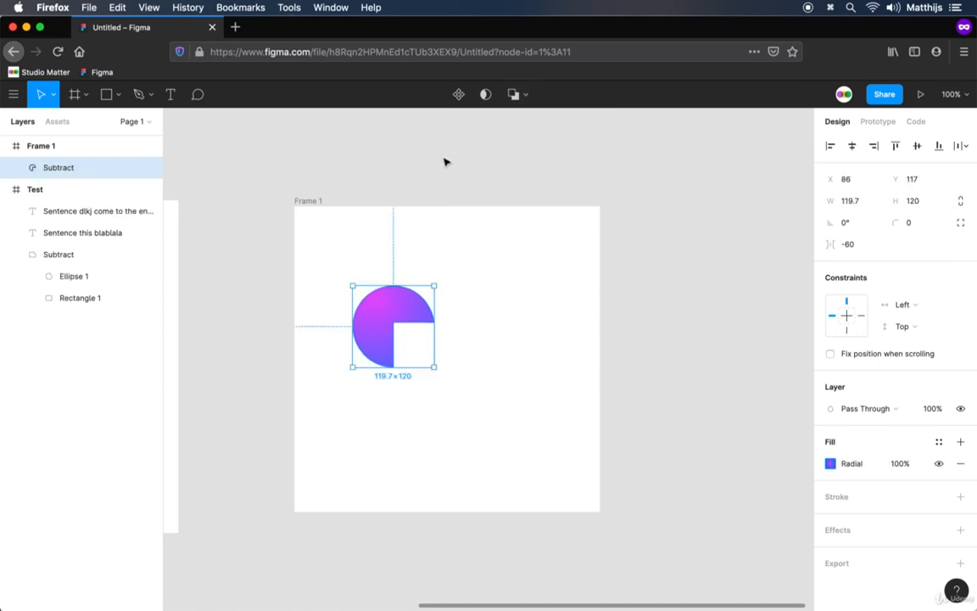
click(454, 246)
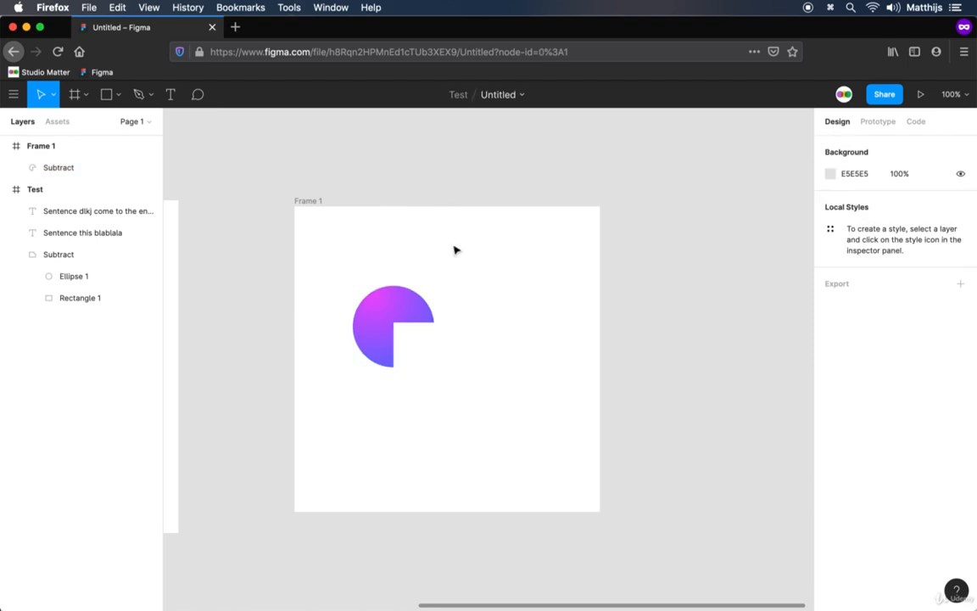
Lower the top edge of the subtracted square inside the boolean shape to about the circle's horizontal centre line
click(418, 313)
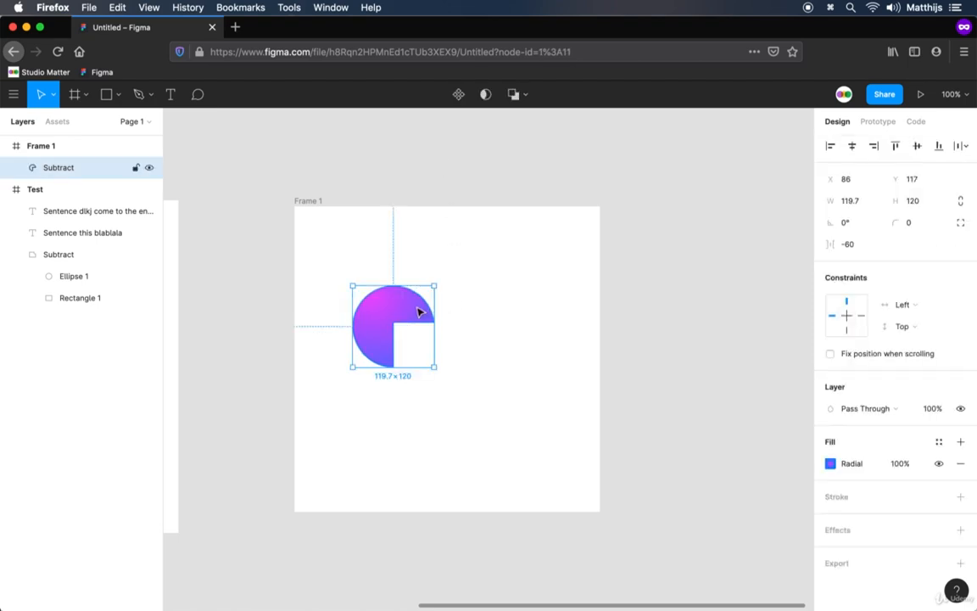
click(418, 312)
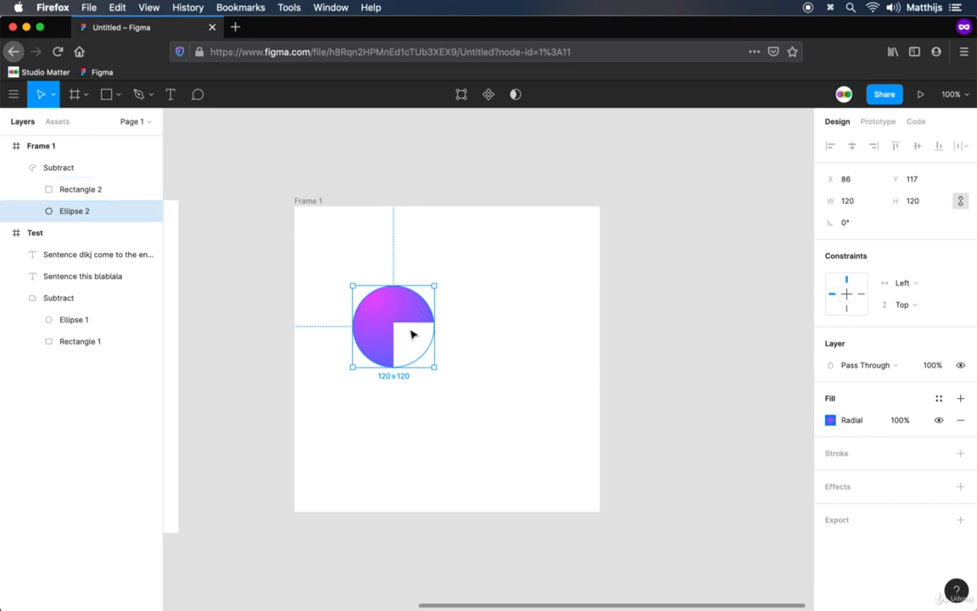
click(413, 334)
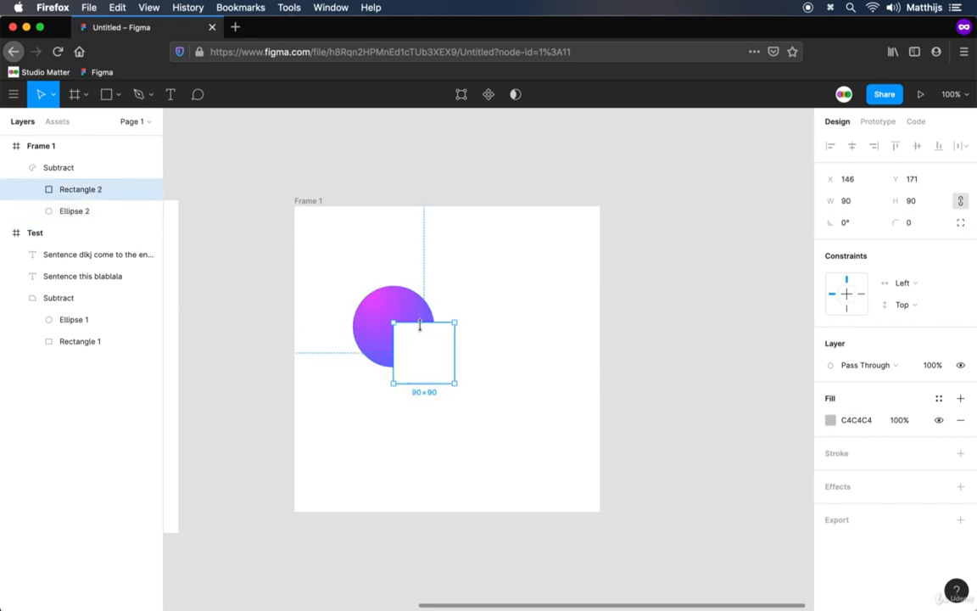
mouse_move(420, 325)
mouse_down()
mouse_move(423, 337)
mouse_move(430, 326)
mouse_up()
click(504, 358)
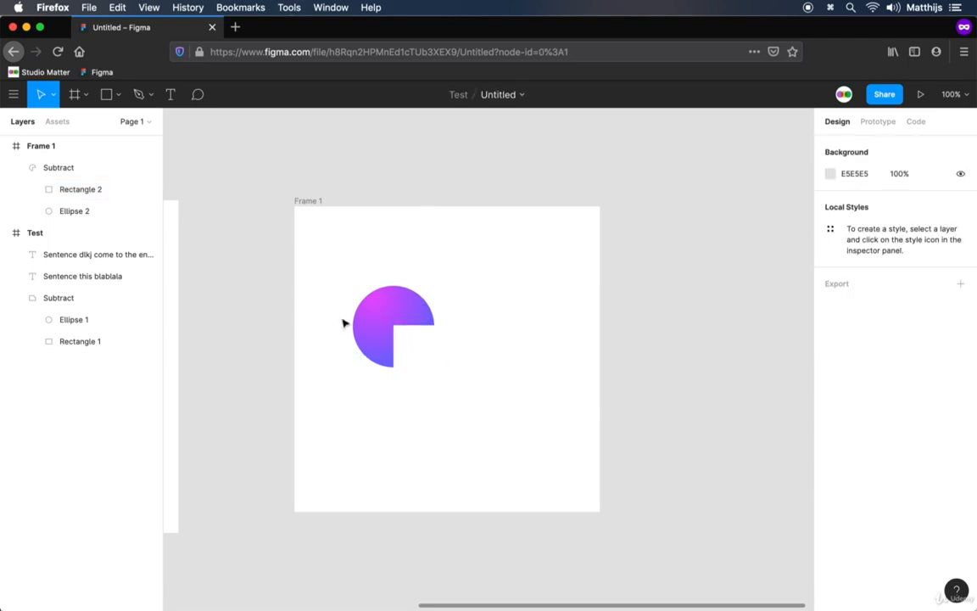
click(373, 327)
click(498, 349)
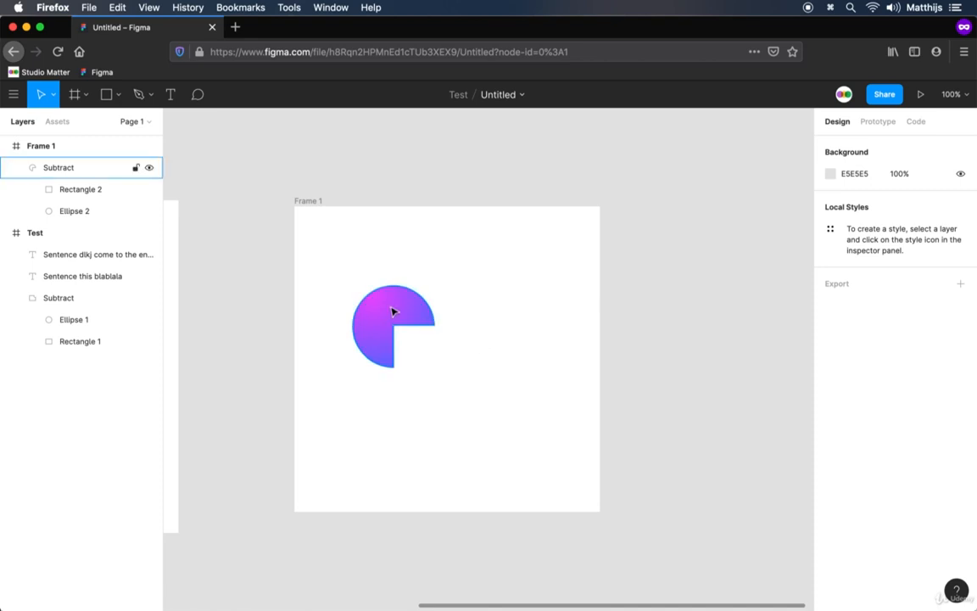
Copy the ellipse out of the Subtract shape into the frame and scale the copy about its centre to 84 × 84
click(76, 214)
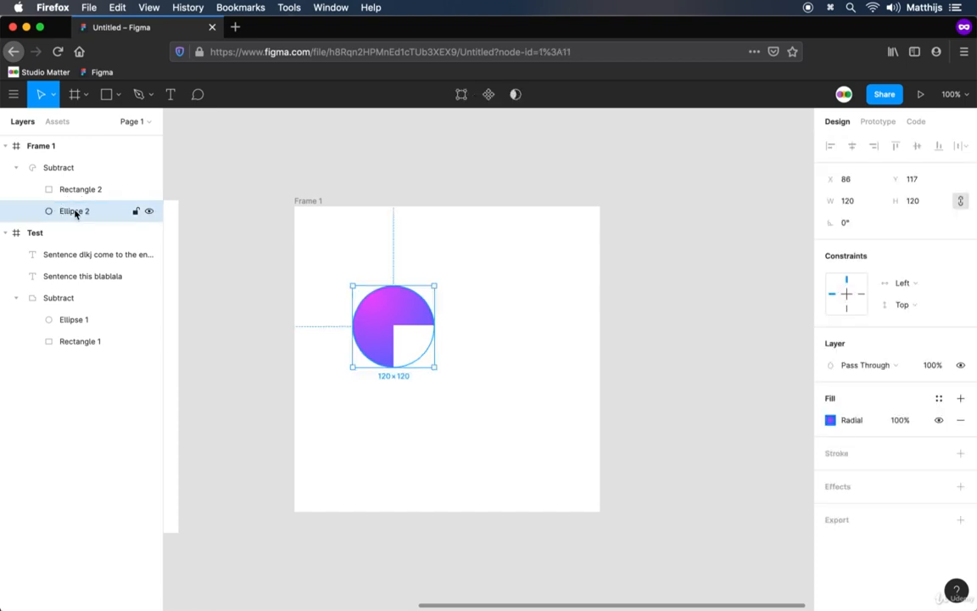
key(super+c)
key(super+v)
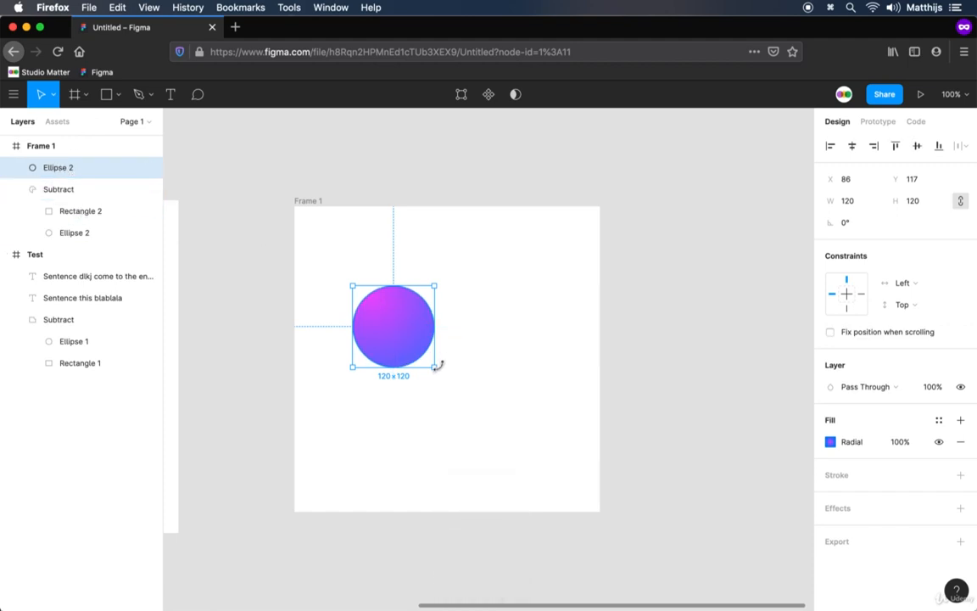
drag(435, 366, 421, 356)
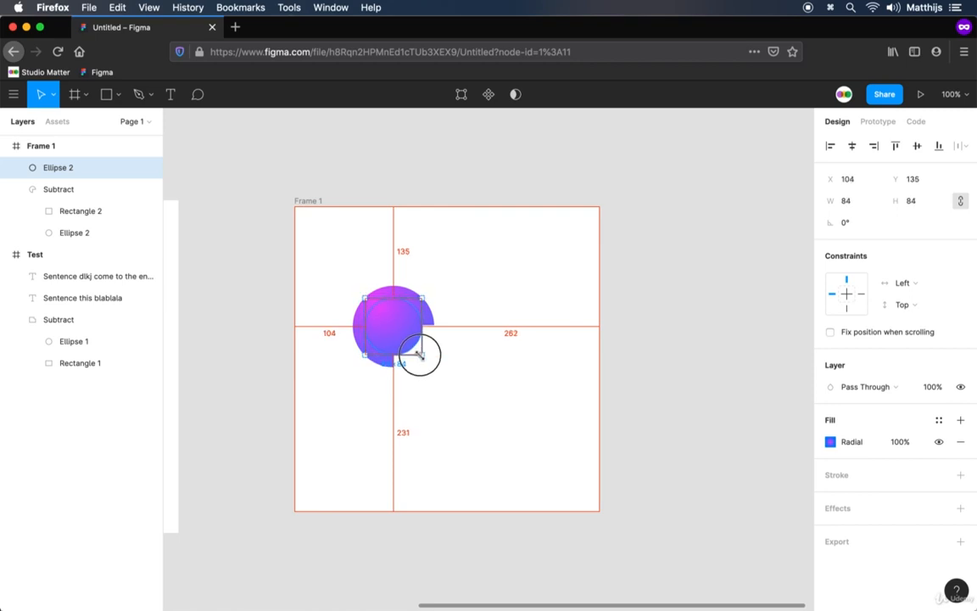
drag(421, 355, 421, 355)
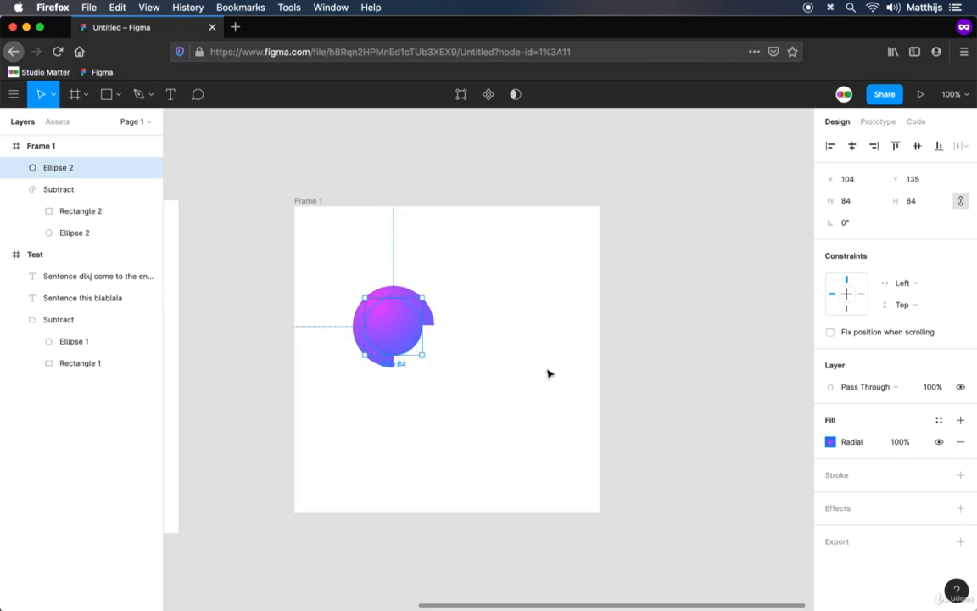
Darken both stops of the small circle's radial gradient to a deeper purple and the blue 1968B0
click(830, 441)
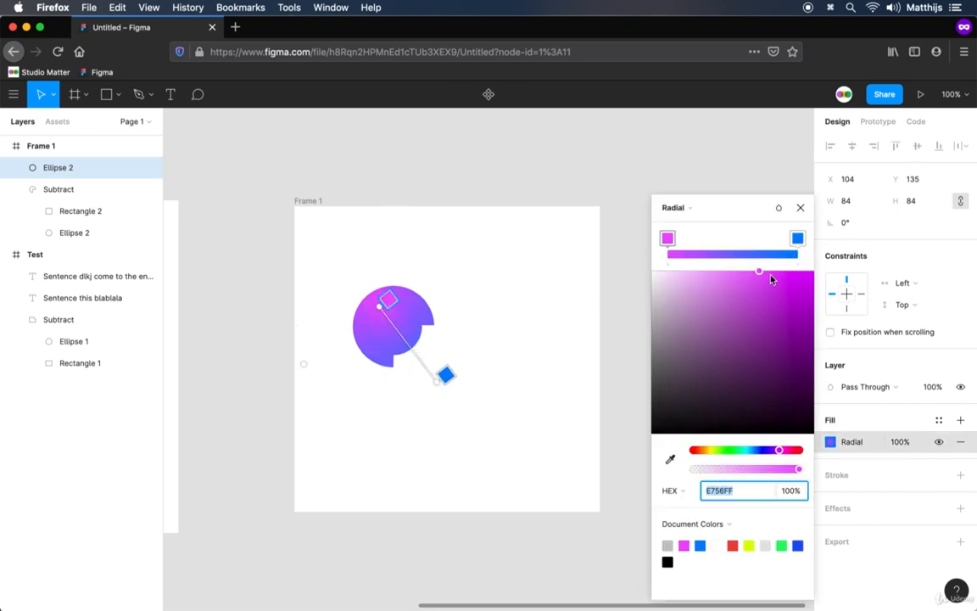
drag(753, 272, 790, 320)
click(796, 241)
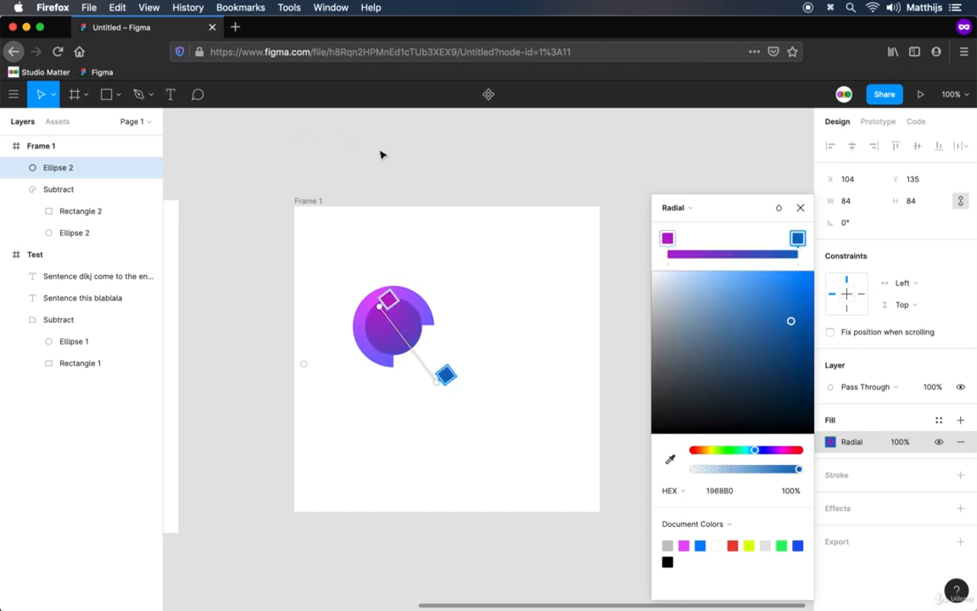
click(800, 208)
click(670, 389)
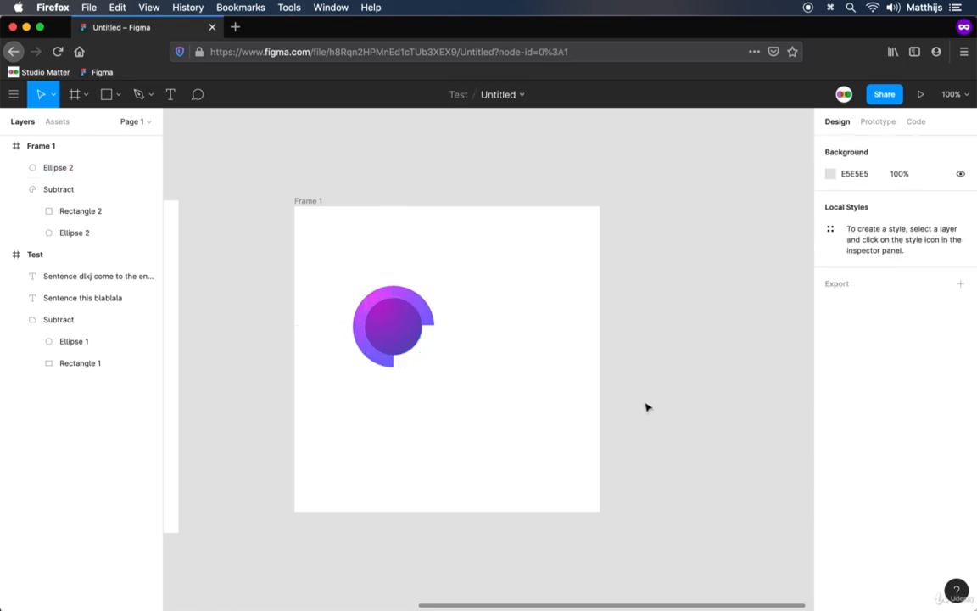
Add a text box about 244 × 114 below and right of the circles reading "Blob" and select all its text
key(t)
drag(425, 348, 592, 433)
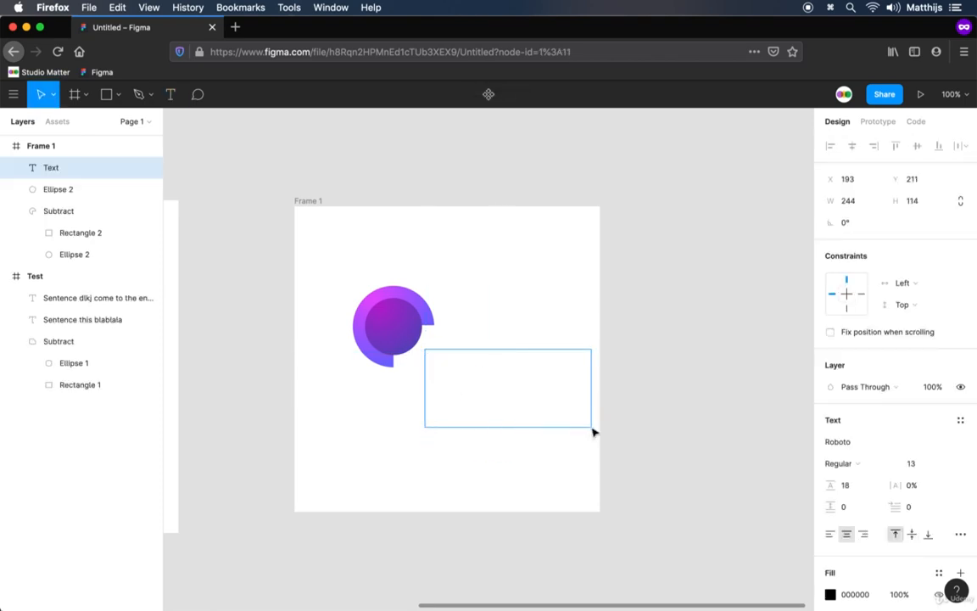
text(Blob)
key(super+a)
Open fonts.google.com in a new browser tab
click(236, 27)
text(fonts.google.com)
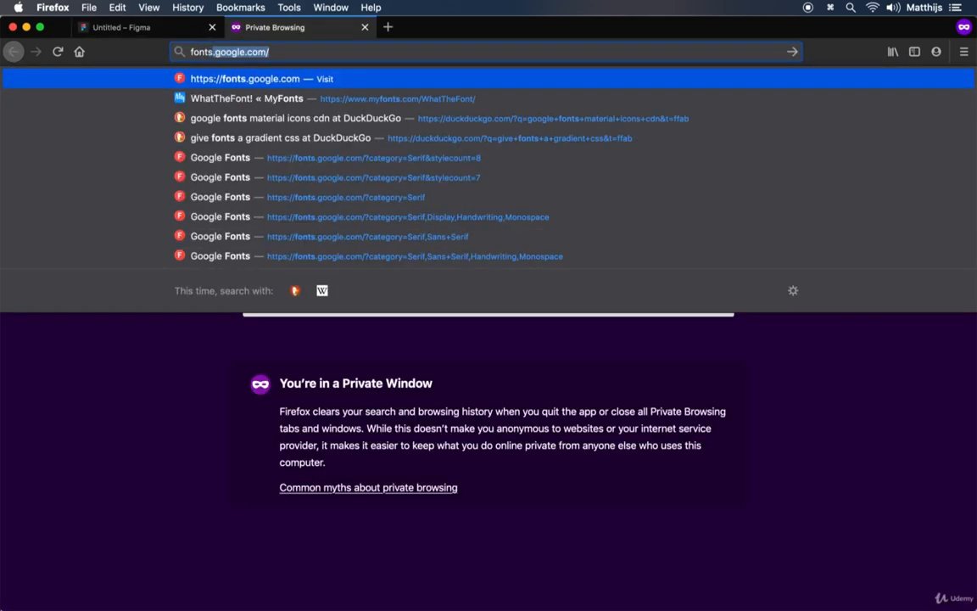
key(Return)
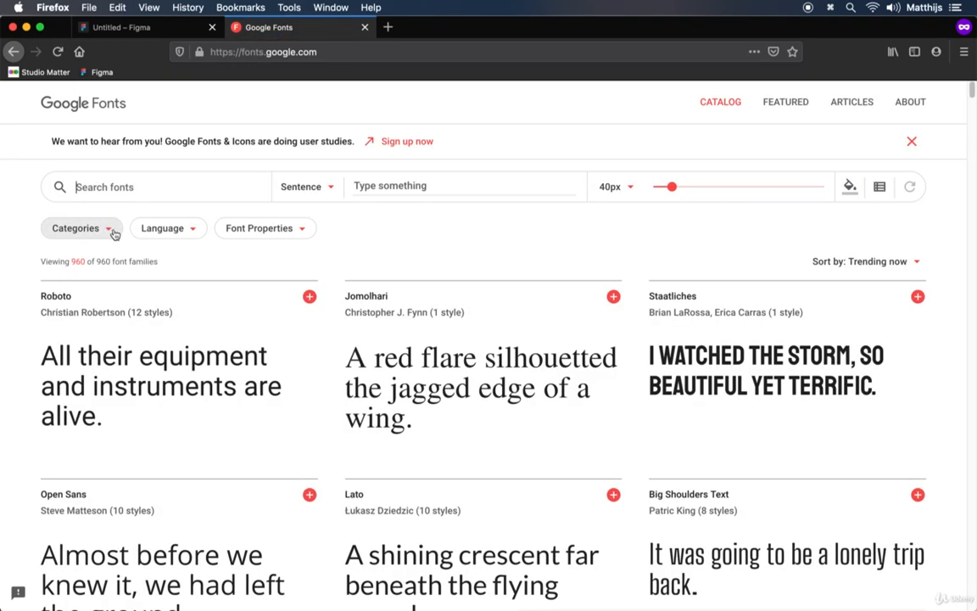
Limit the font categories to Sans Serif and Display by excluding Serif, Handwriting and Monospace
click(114, 231)
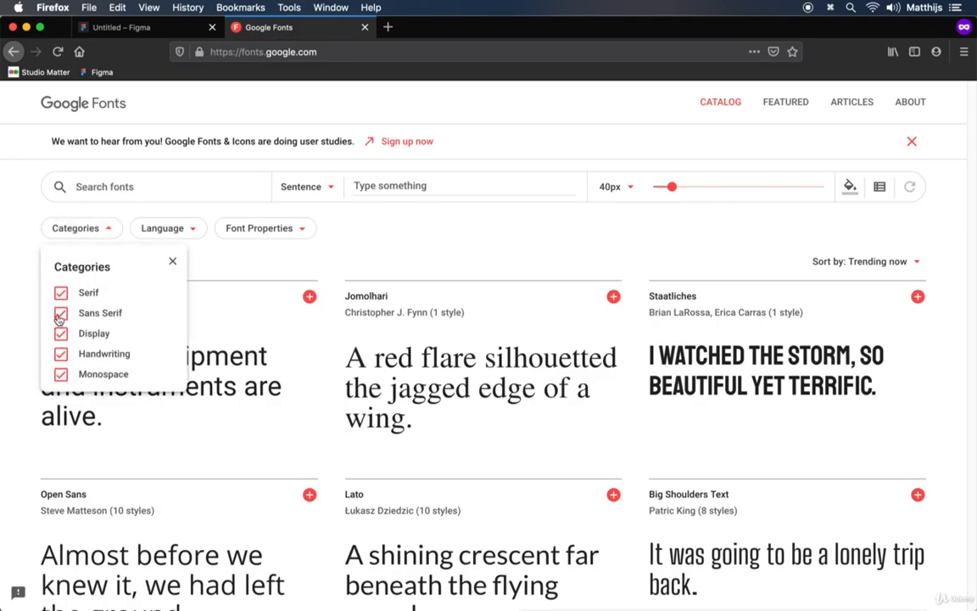
click(59, 292)
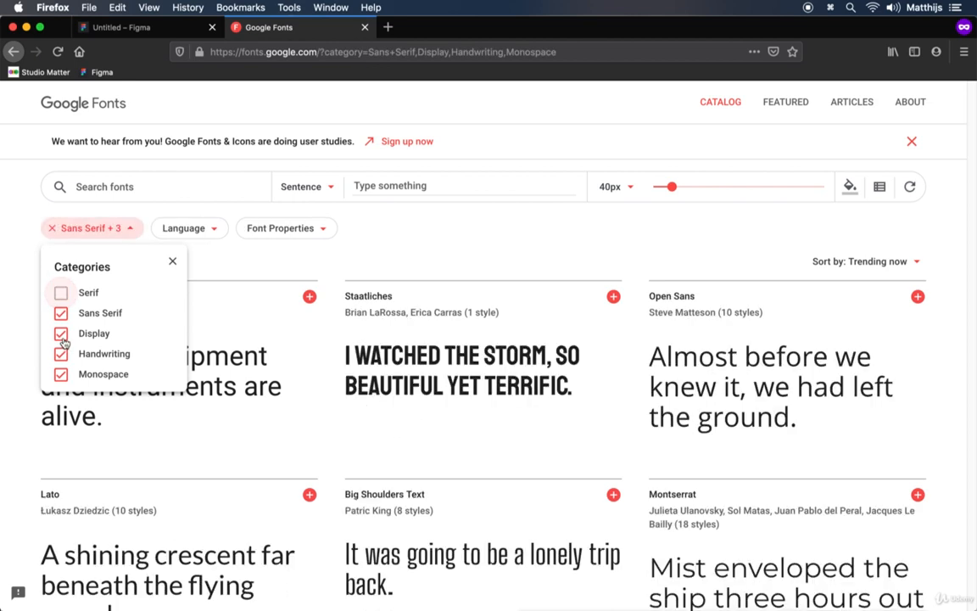
click(63, 355)
click(61, 374)
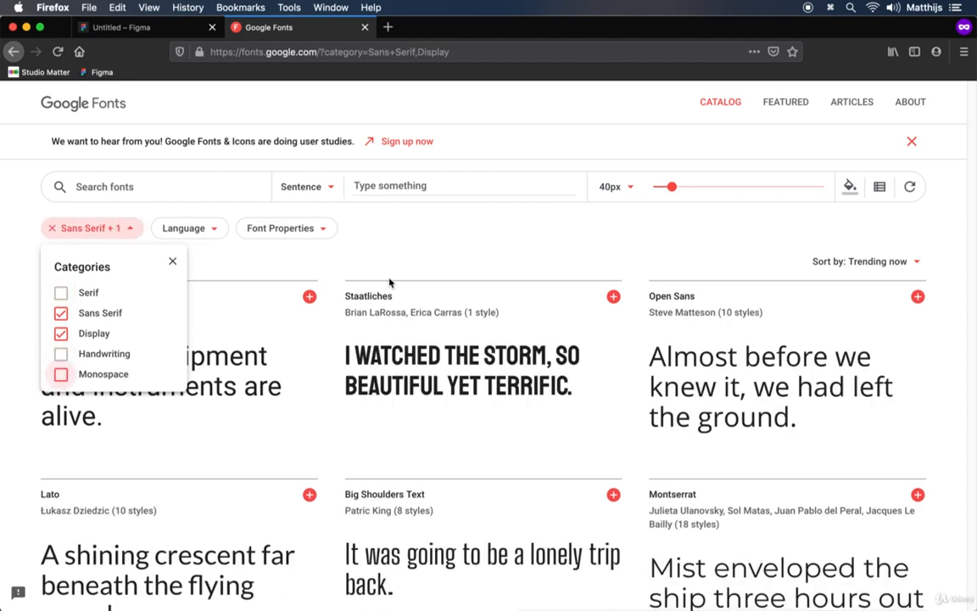
click(209, 235)
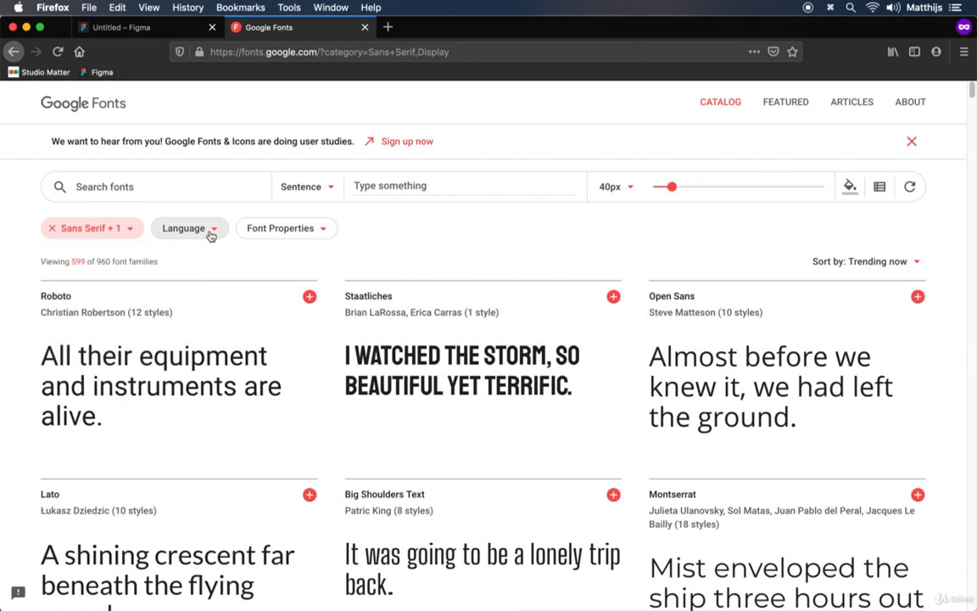
Filter the font catalog by thickness at level 7
click(215, 229)
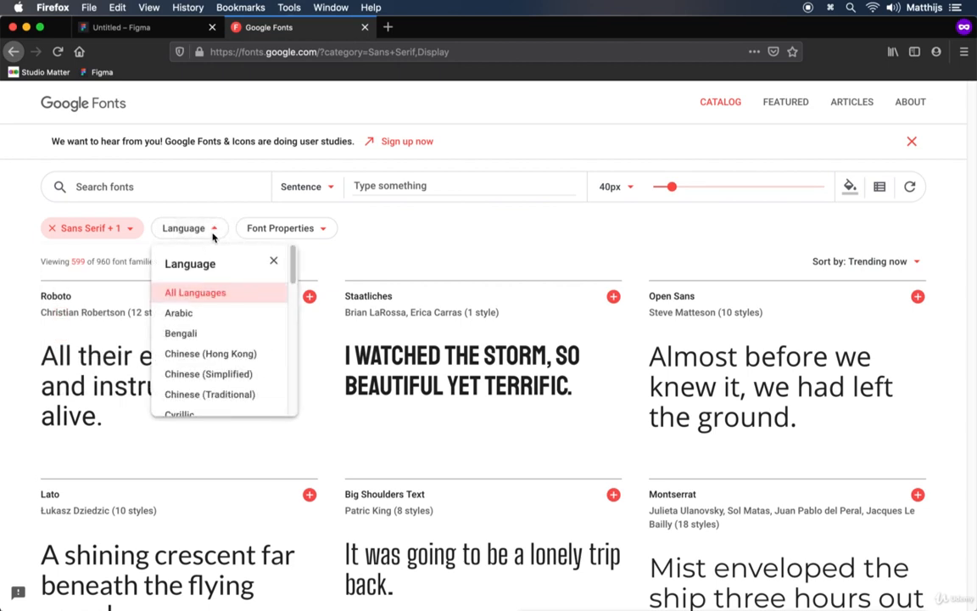
click(315, 232)
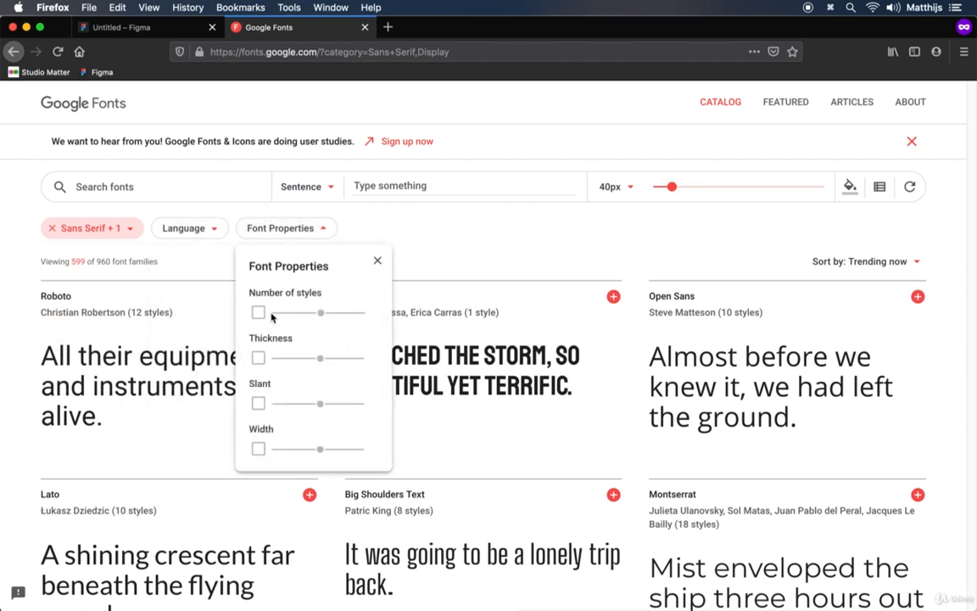
click(258, 357)
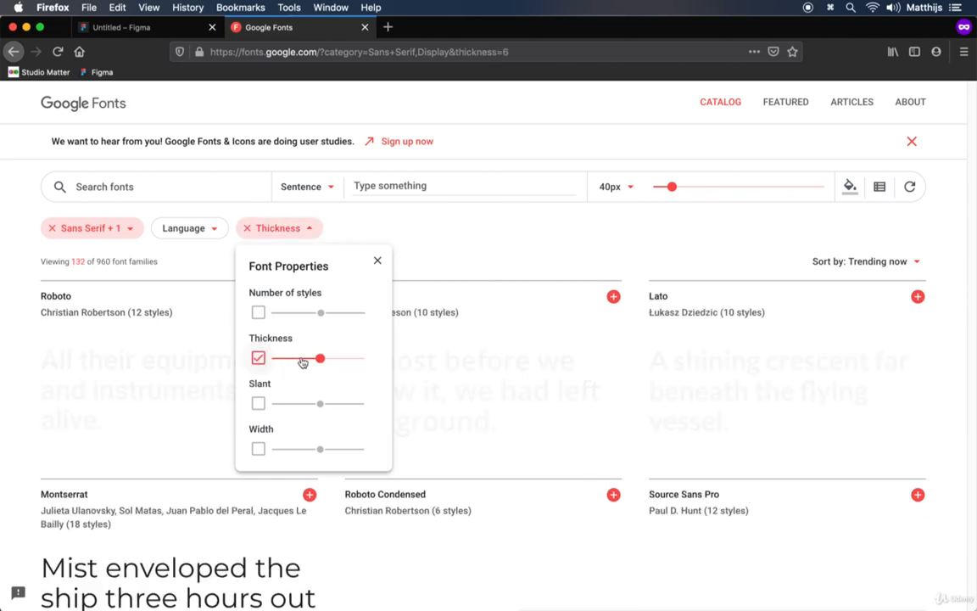
drag(322, 359, 326, 360)
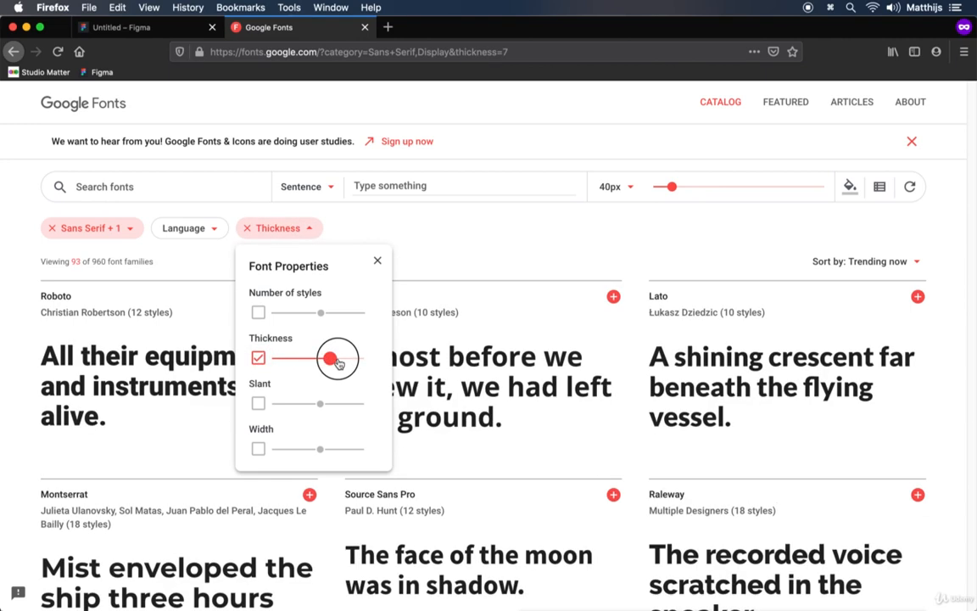
click(377, 261)
Look through the filtered fonts, switch back to the Figma file and set the Blob text to Dosis ExtraBold
scroll(498, 388, down, 5)
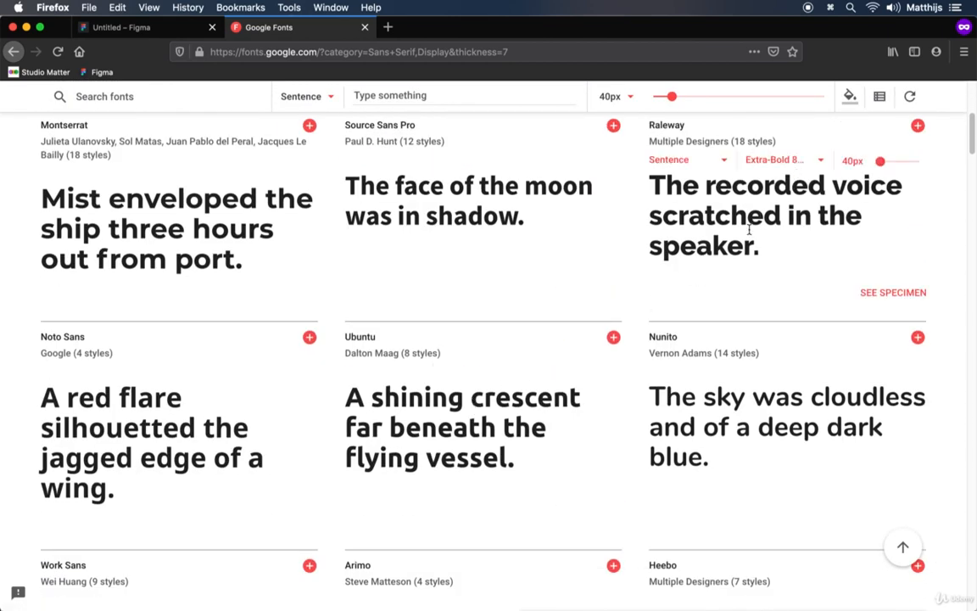
scroll(410, 429, down, 4)
scroll(410, 428, down, 2)
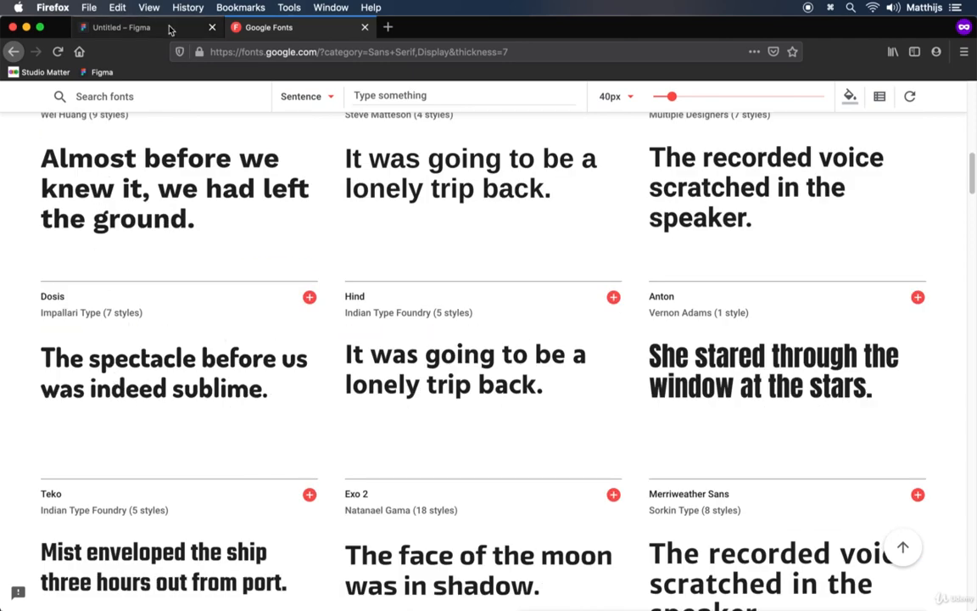
click(170, 28)
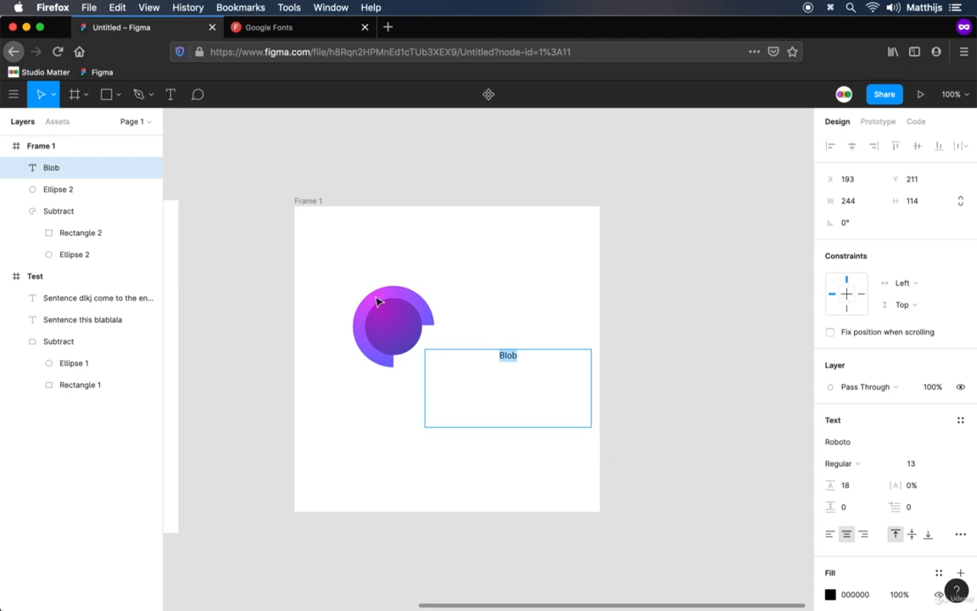
click(876, 447)
text(Dosis)
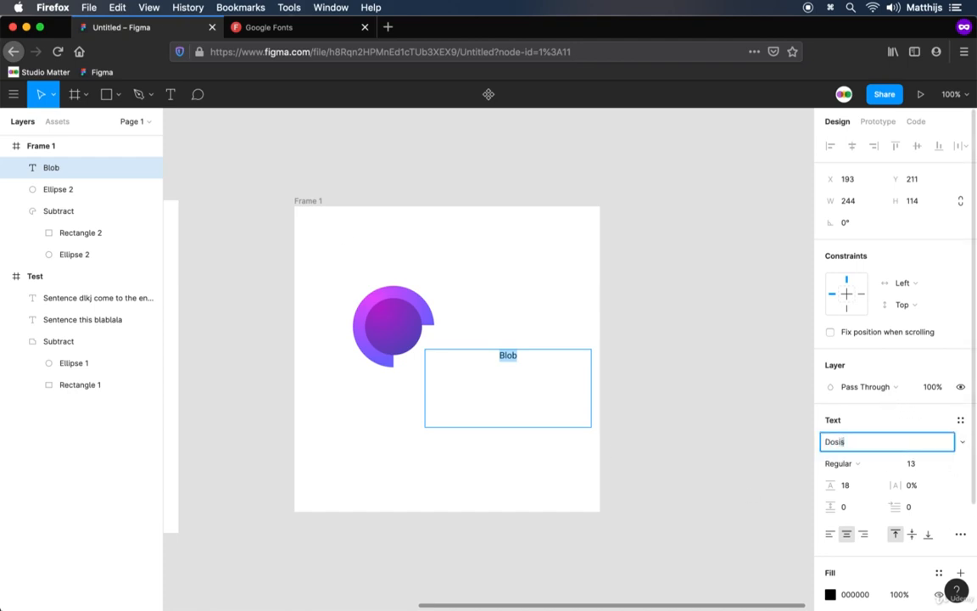
key(Return)
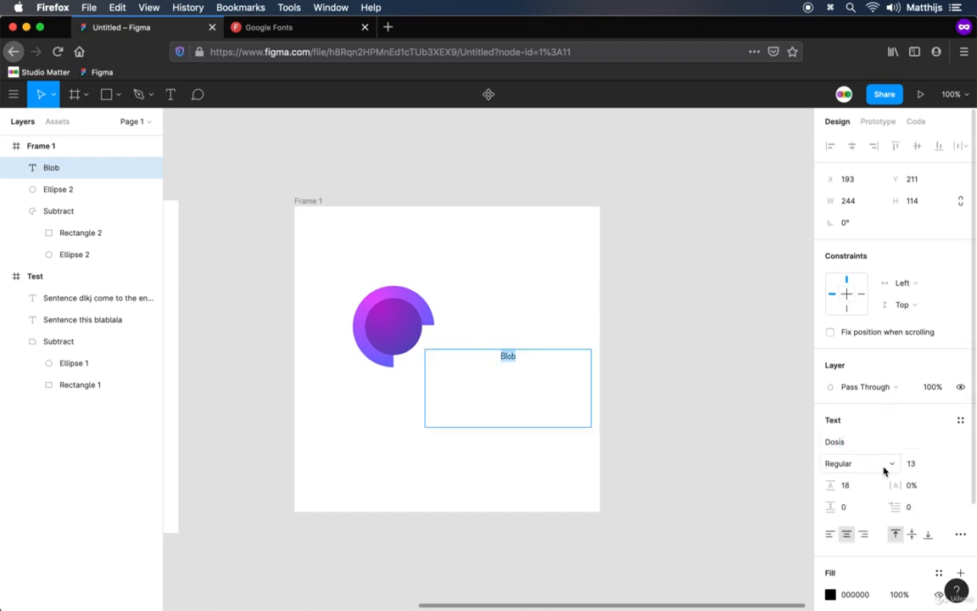
click(884, 465)
click(868, 528)
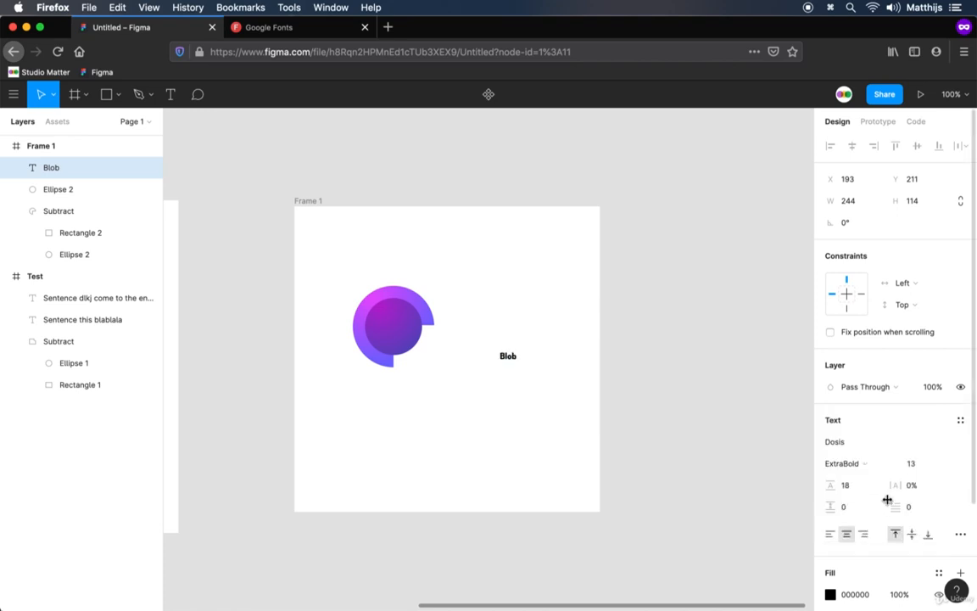
Set the Blob text's font size to 83
click(921, 464)
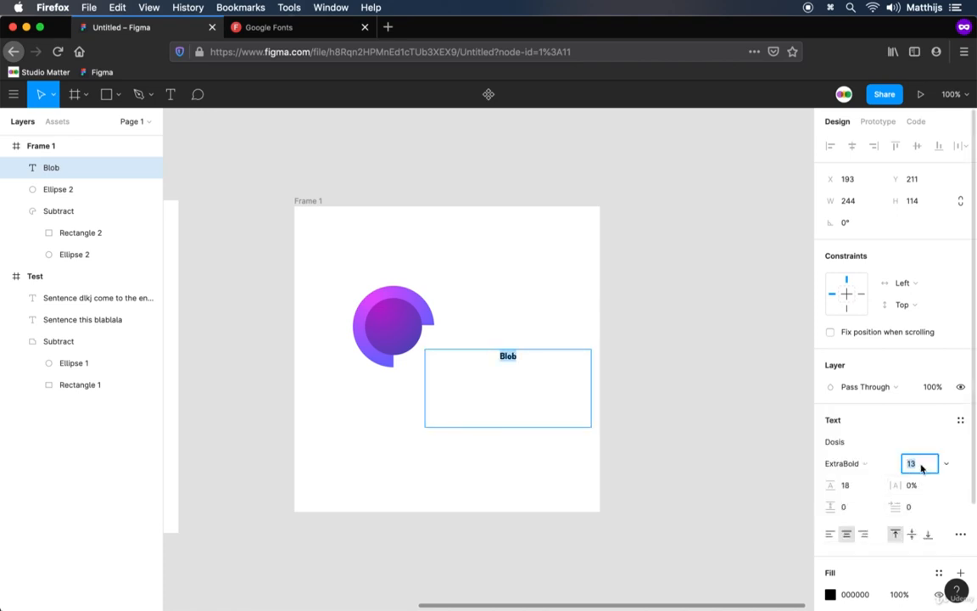
key(shift+Up)
key(shift+Up)
key(shift+Up)
key(shift+Up)
key(shift+Up)
key(shift+Up)
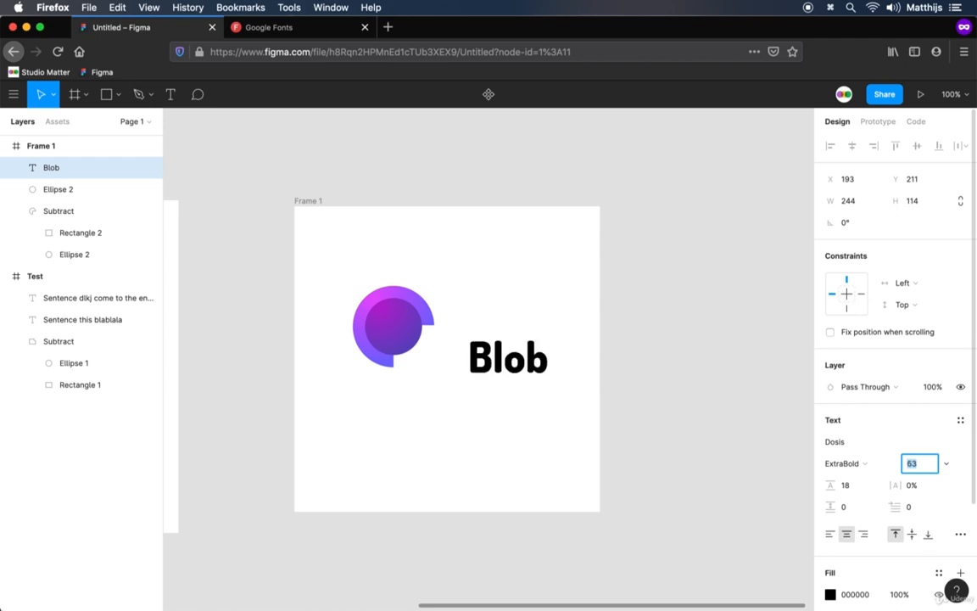
key(shift+Up)
key(Return)
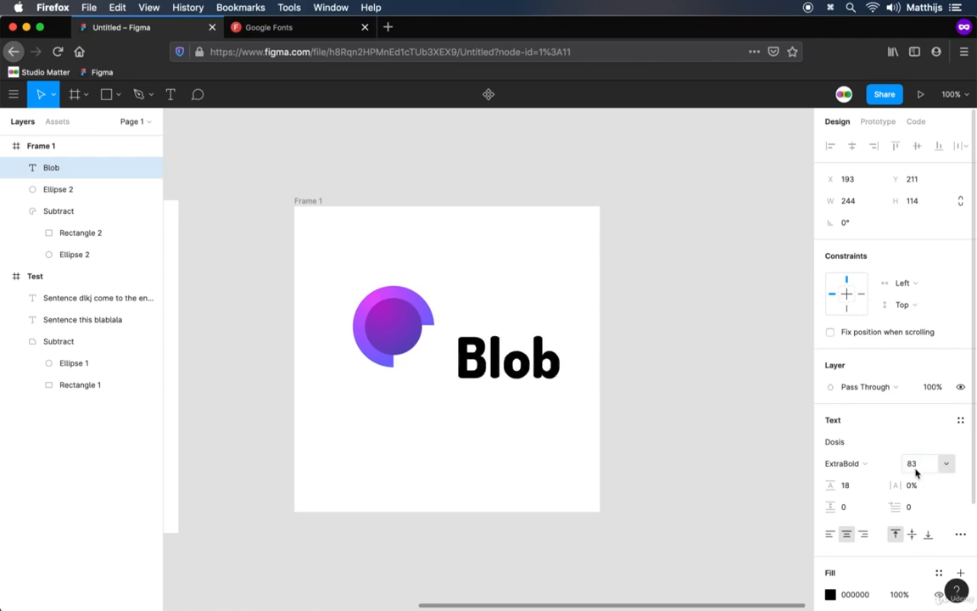
Fit the text box to the word Blob and move it to about X 188, Y 225, close to the circles' lower right
click(660, 406)
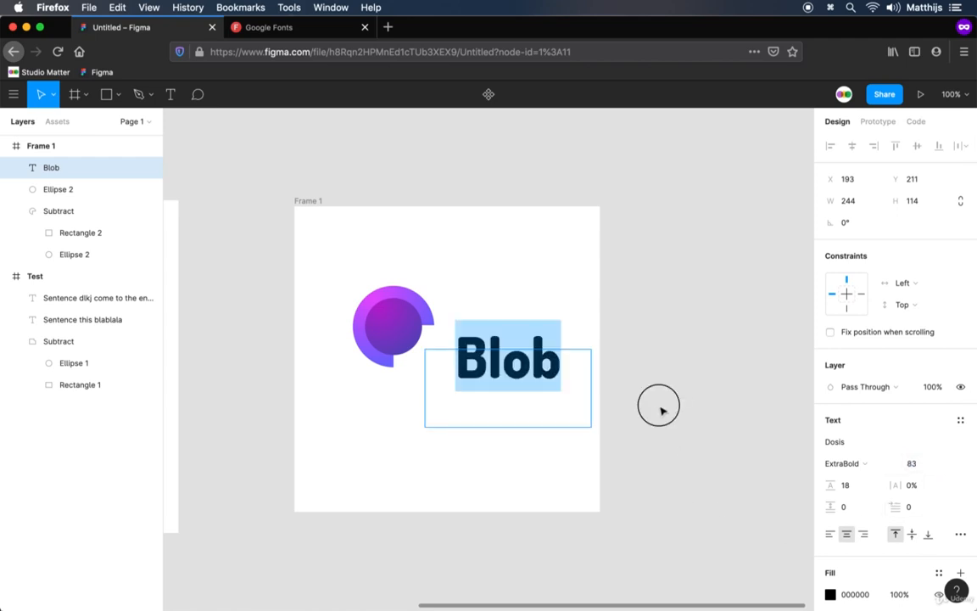
double_click(516, 427)
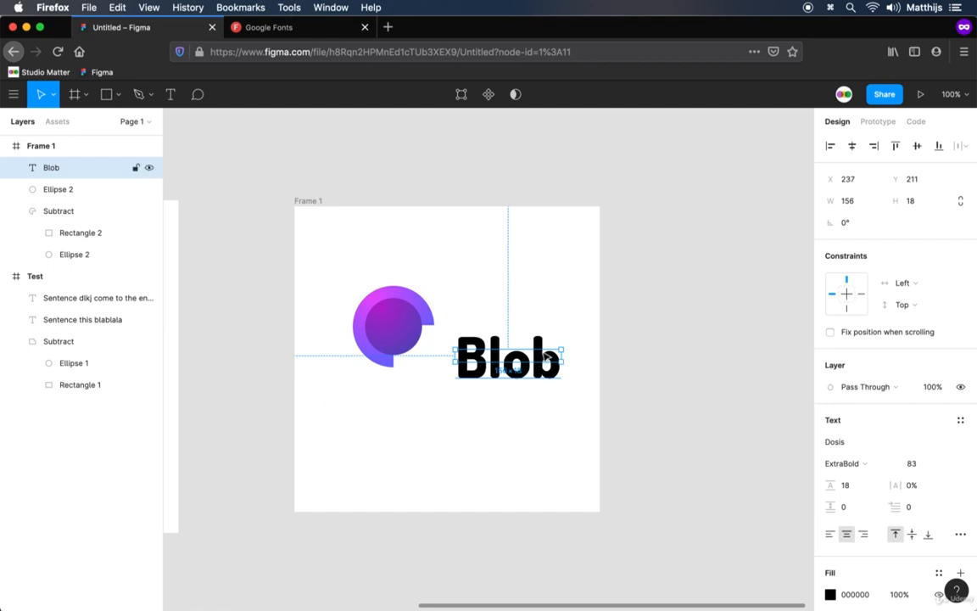
drag(548, 356, 509, 363)
click(663, 380)
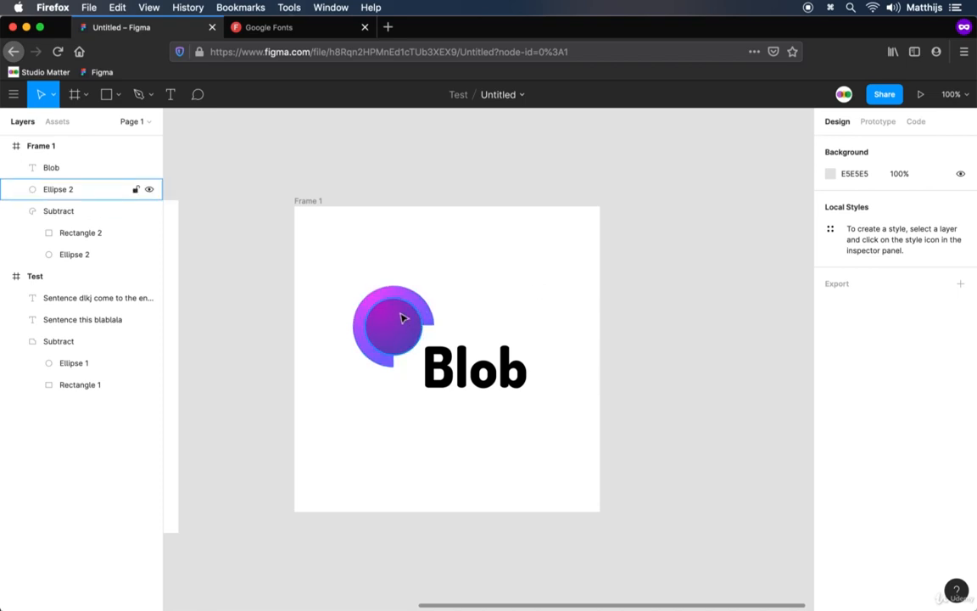
Group the inner circle with the Subtract shape and shift the group slightly right and up
drag(357, 278, 409, 343)
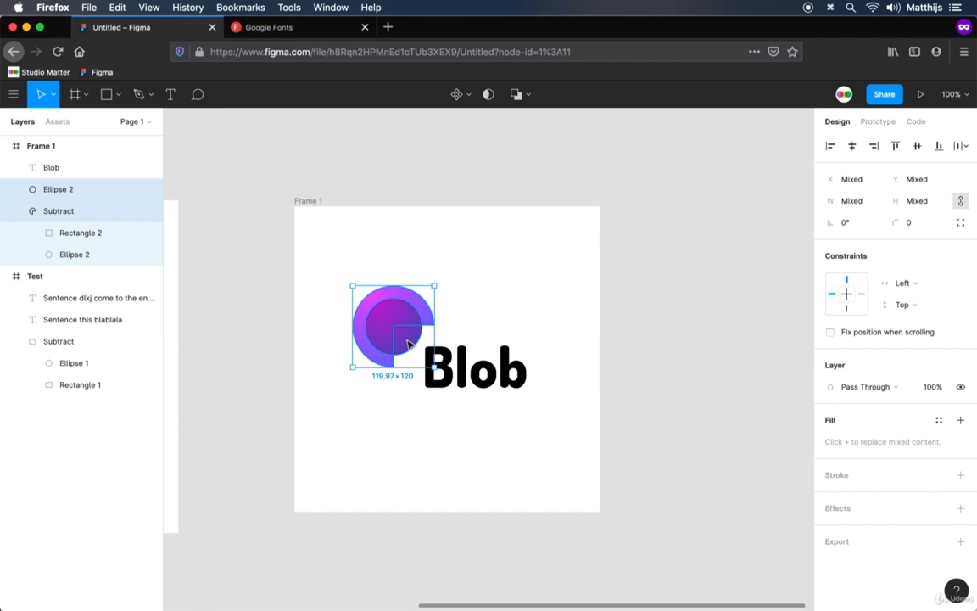
key(super+g)
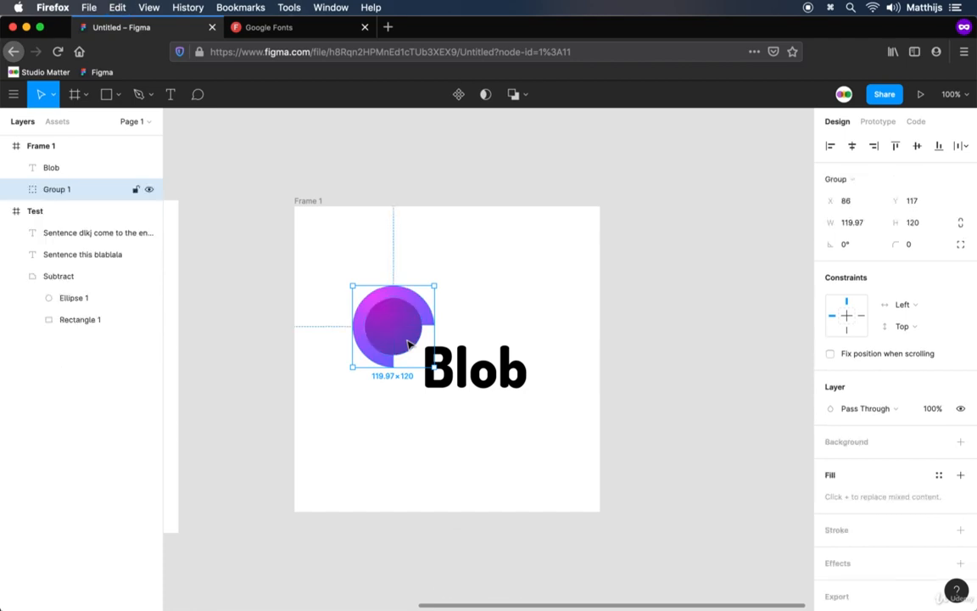
mouse_move(399, 323)
mouse_down()
mouse_move(422, 329)
mouse_move(410, 332)
mouse_up()
Add an outside stroke to the Blob text and set its colour to white, FFFFFF
click(500, 379)
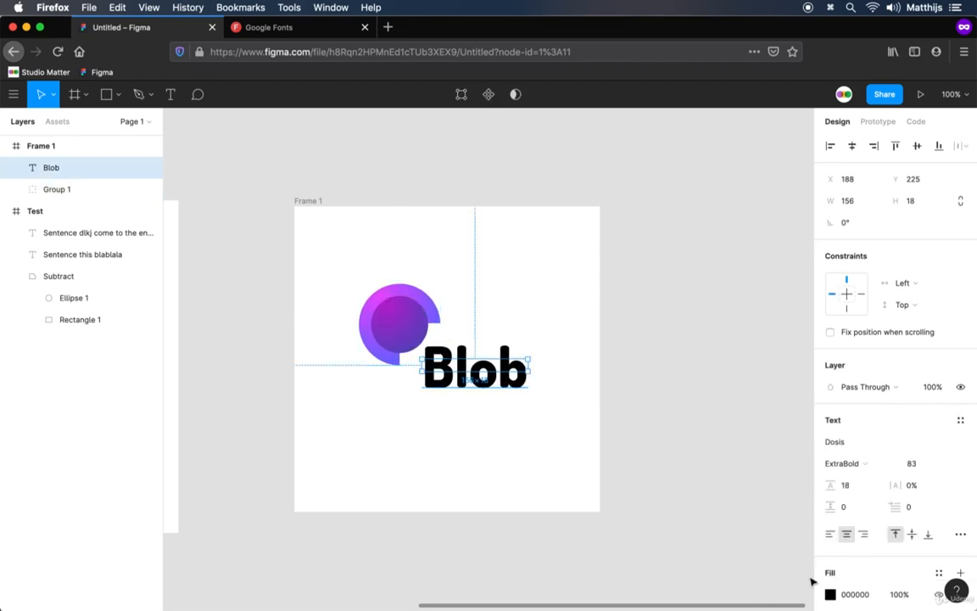
scroll(915, 523, down, 3)
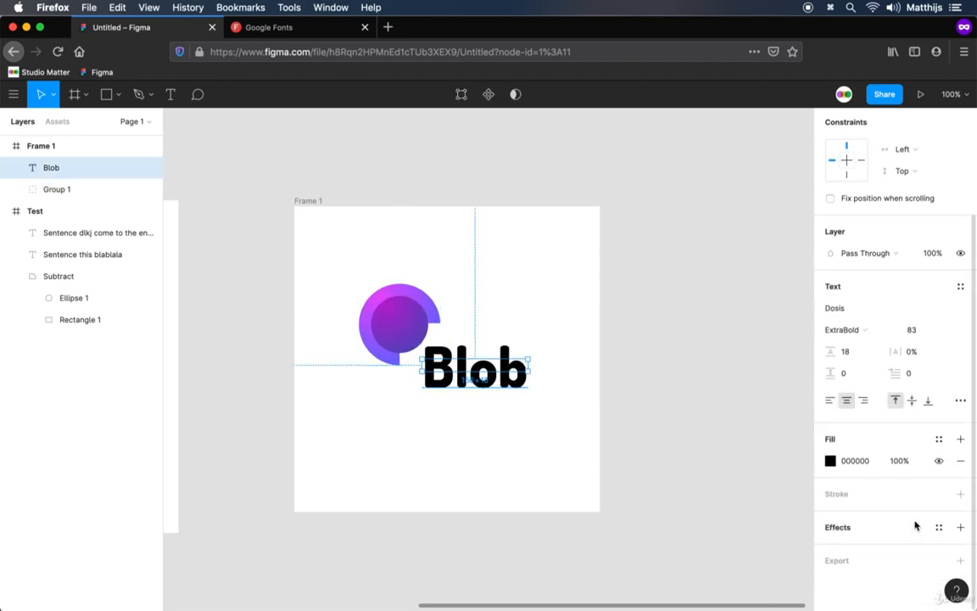
click(959, 494)
click(830, 516)
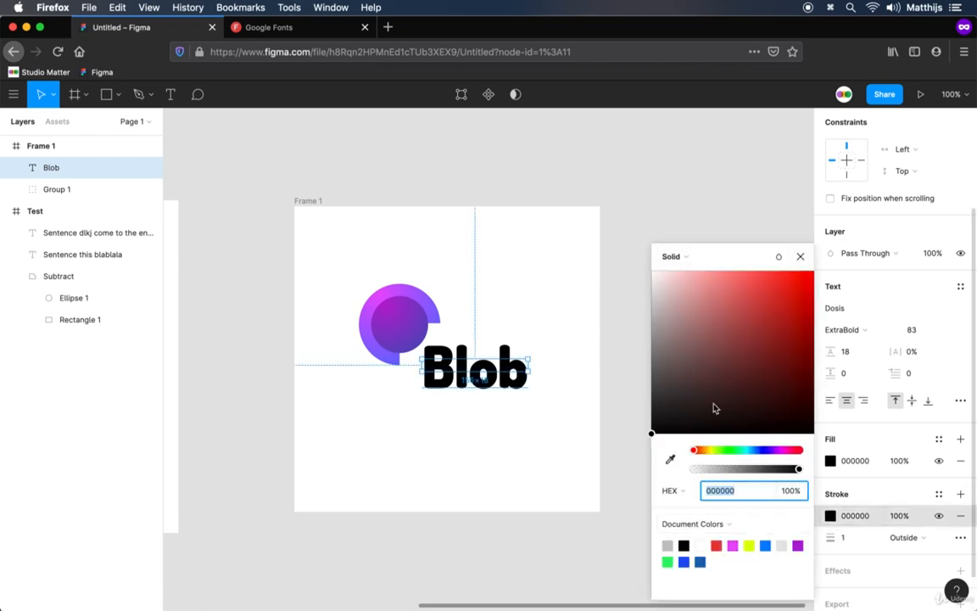
mouse_move(713, 407)
mouse_down()
mouse_move(561, 199)
mouse_move(560, 222)
mouse_up()
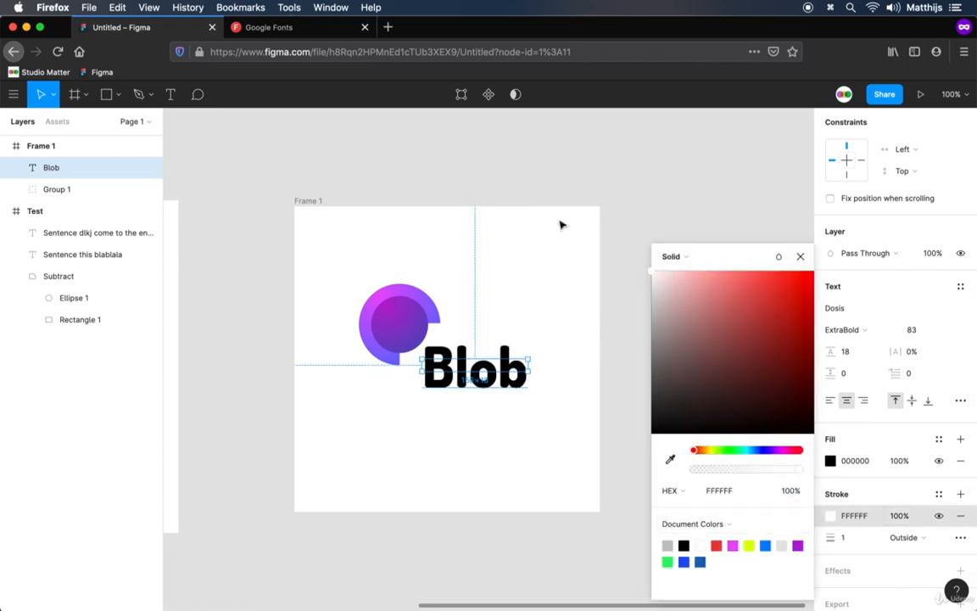
Set the Blob text's stroke width to 20
click(852, 538)
text(11)
key(Return)
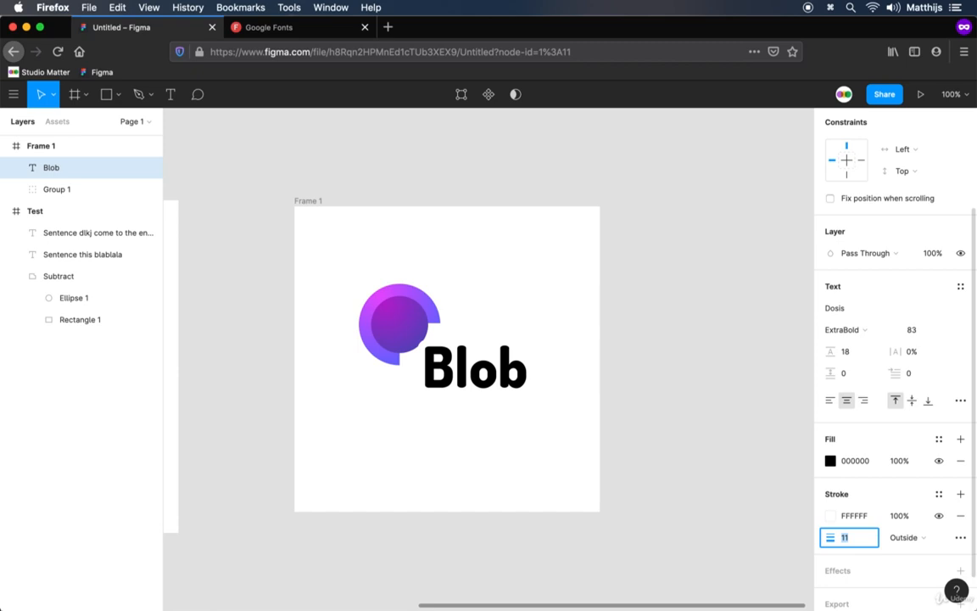
text(15)
key(Return)
key(Return)
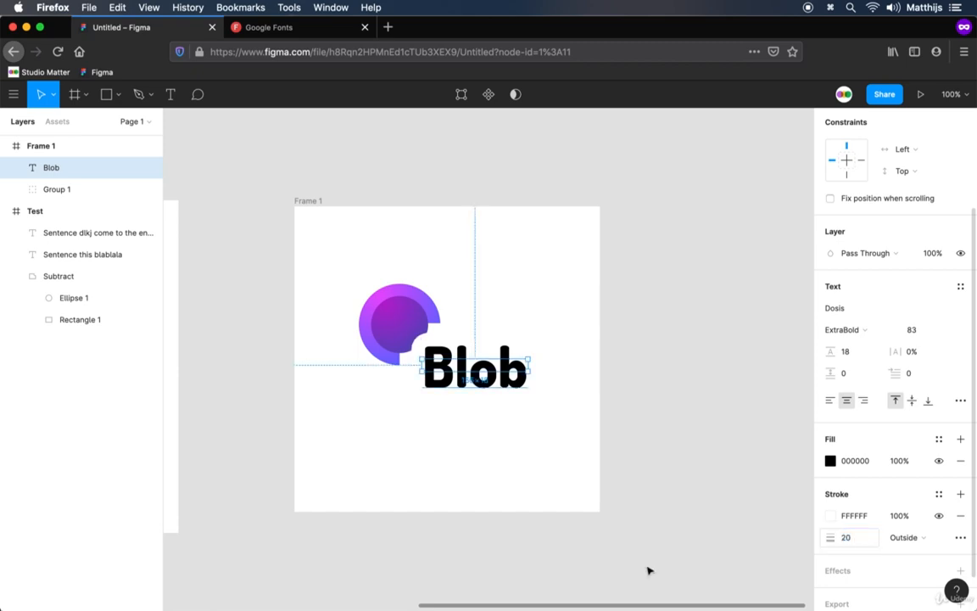
Move the Blob text up and left over the circles' lower right and set its stroke width to 11
drag(508, 374, 493, 357)
click(858, 539)
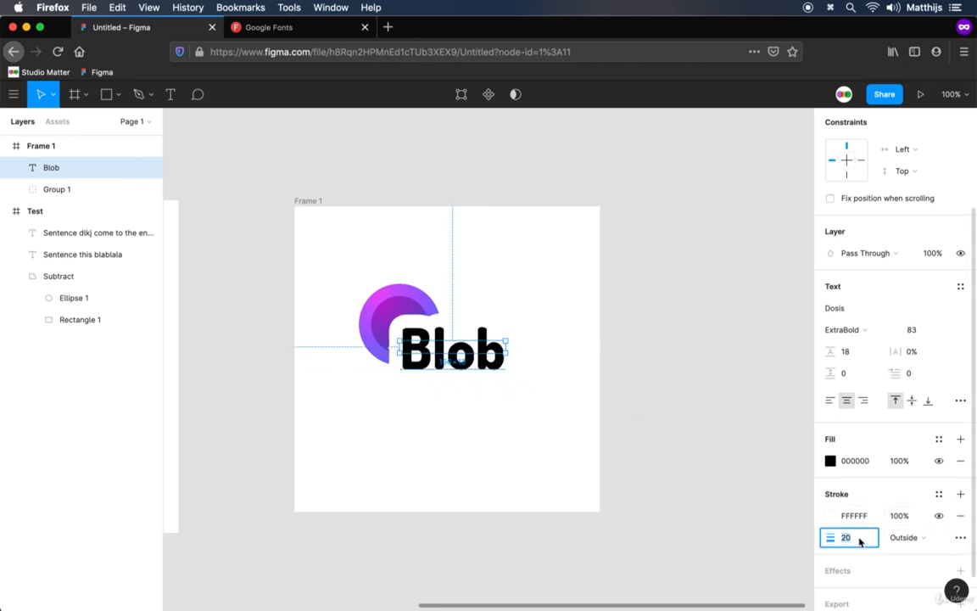
text(11)
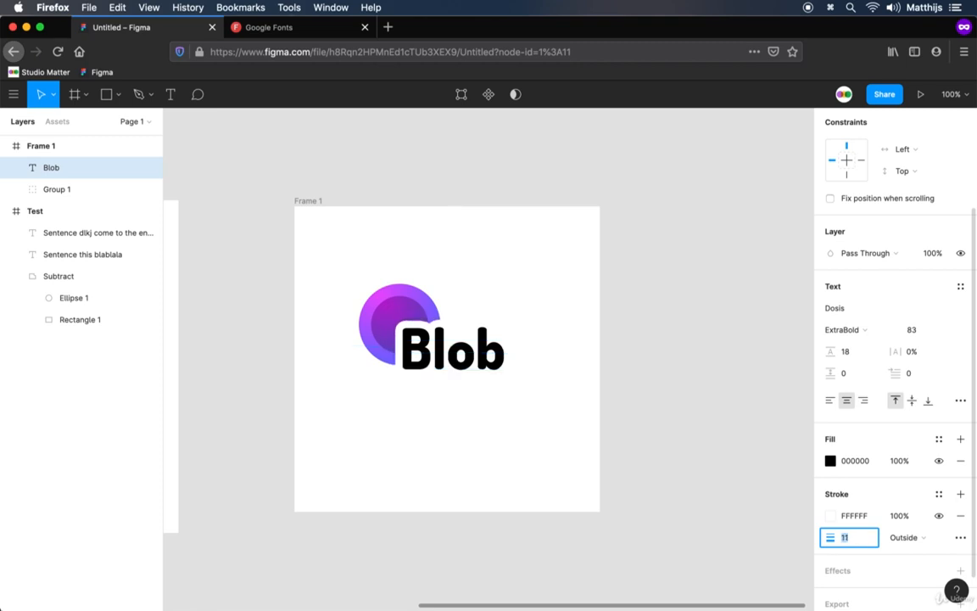
key(Return)
Nudge the Blob text further left and up in small increments so it overlaps more of the circles
key(Left)
key(Left)
key(Left)
key(Up)
key(Up)
key(Up)
key(Up)
key(Left)
key(Left)
key(Left)
key(Left)
key(Left)
key(Left)
key(Up)
key(Up)
key(Up)
key(Up)
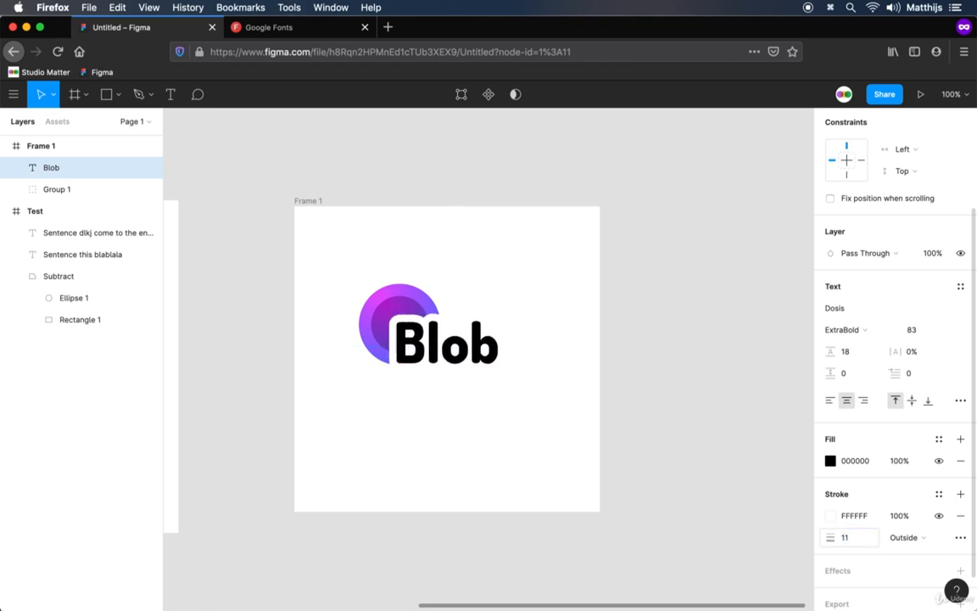
key(Left)
key(Left)
key(Left)
key(Up)
key(Up)
key(Up)
key(Up)
key(Left)
key(Left)
key(Left)
key(Right)
key(Right)
key(Down)
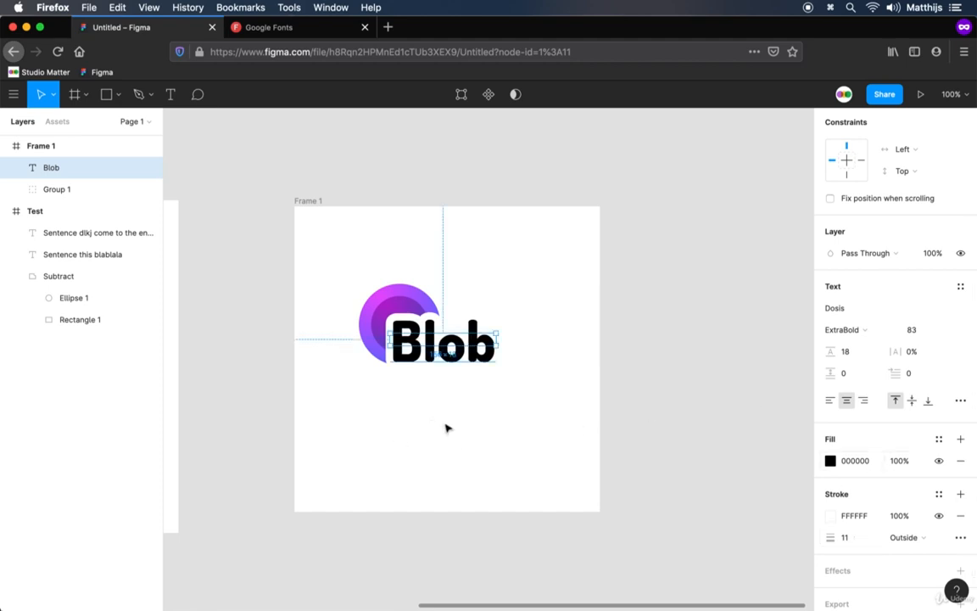
Group the Blob text with the circle group and move the new group to X 124, Y 140 in the frame
click(535, 414)
drag(538, 419, 312, 268)
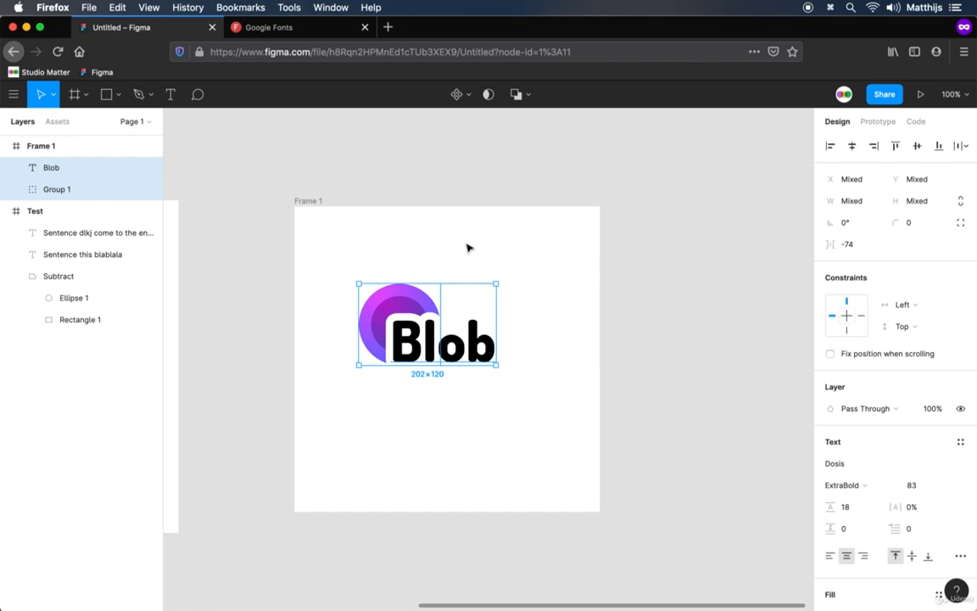
key(super+g)
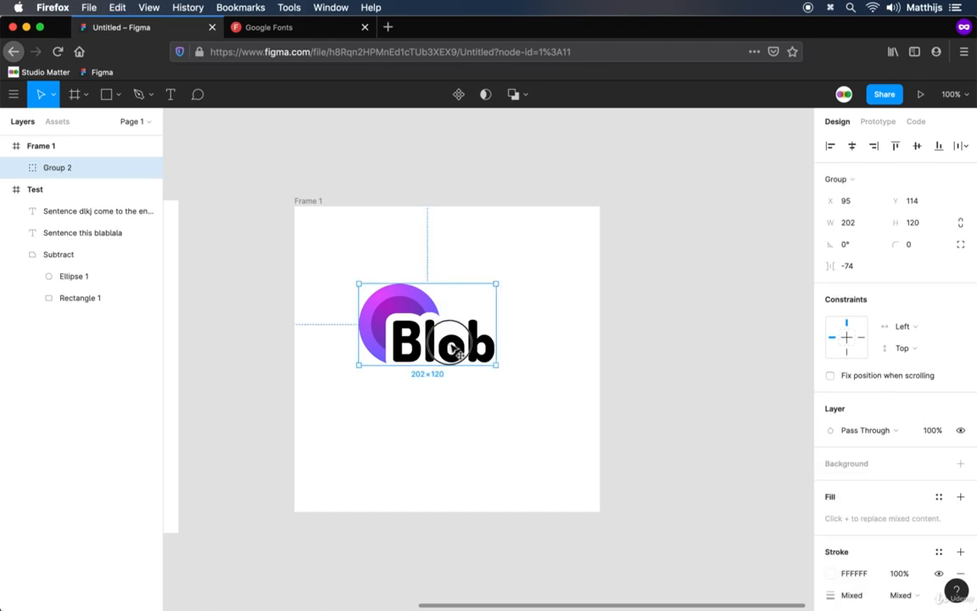
drag(458, 351, 469, 364)
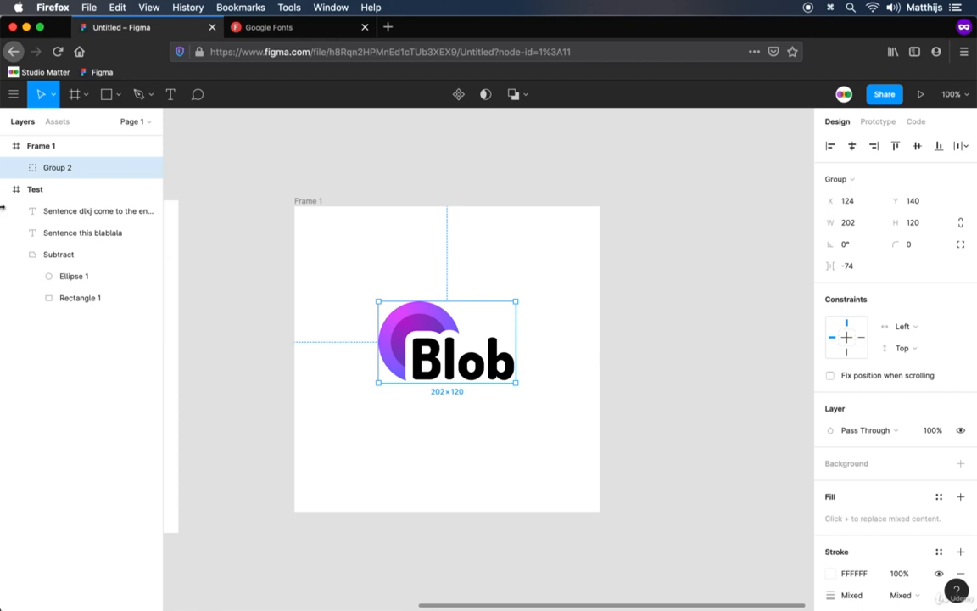
Rename the new group as Logo and its parent frame as Logo Frame
double_click(69, 168)
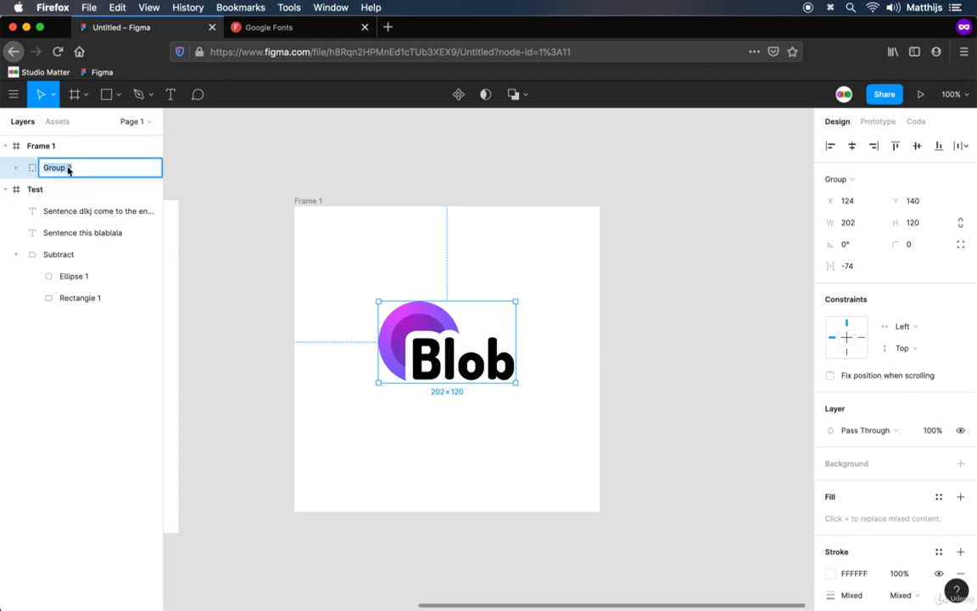
text(Logo)
key(Return)
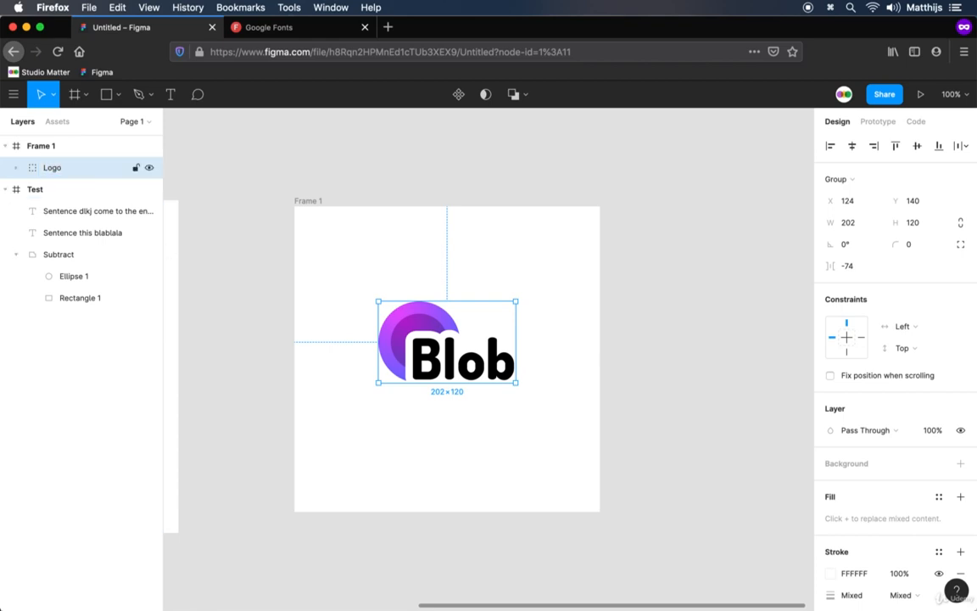
double_click(49, 147)
text(Logo)
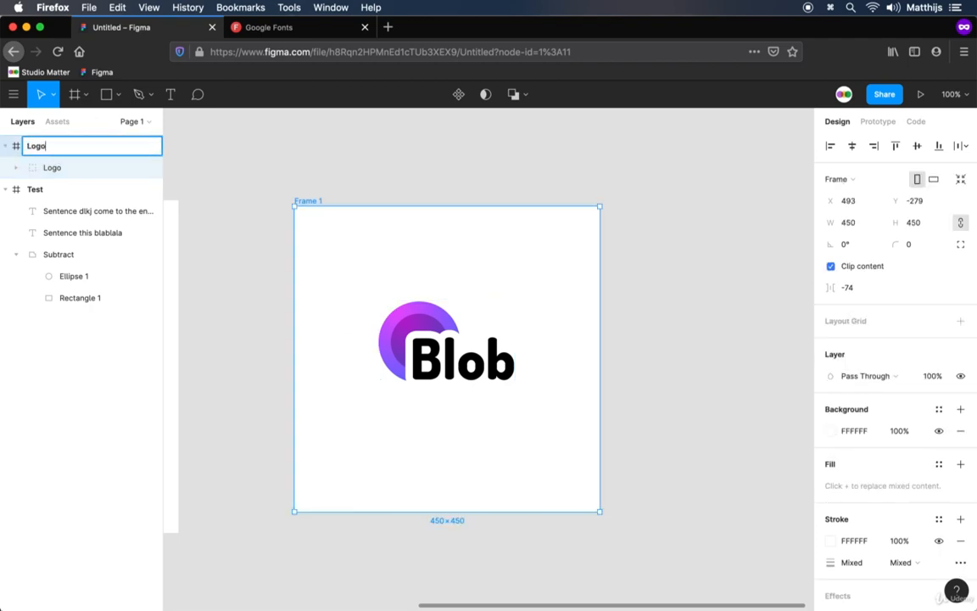
key(Return)
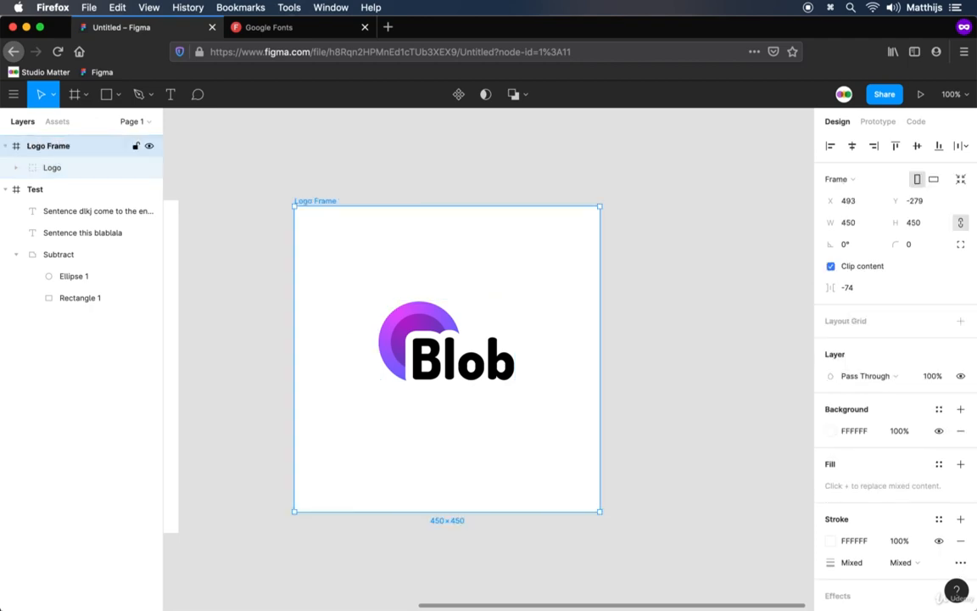
Add a 1x PNG export setting to the Logo group
click(338, 141)
click(404, 323)
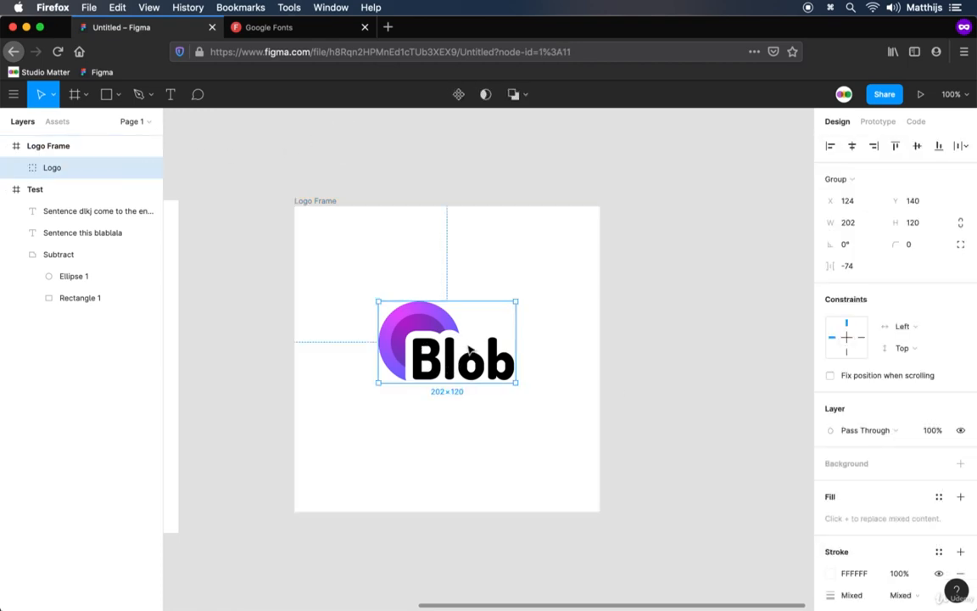
scroll(889, 432, down, 3)
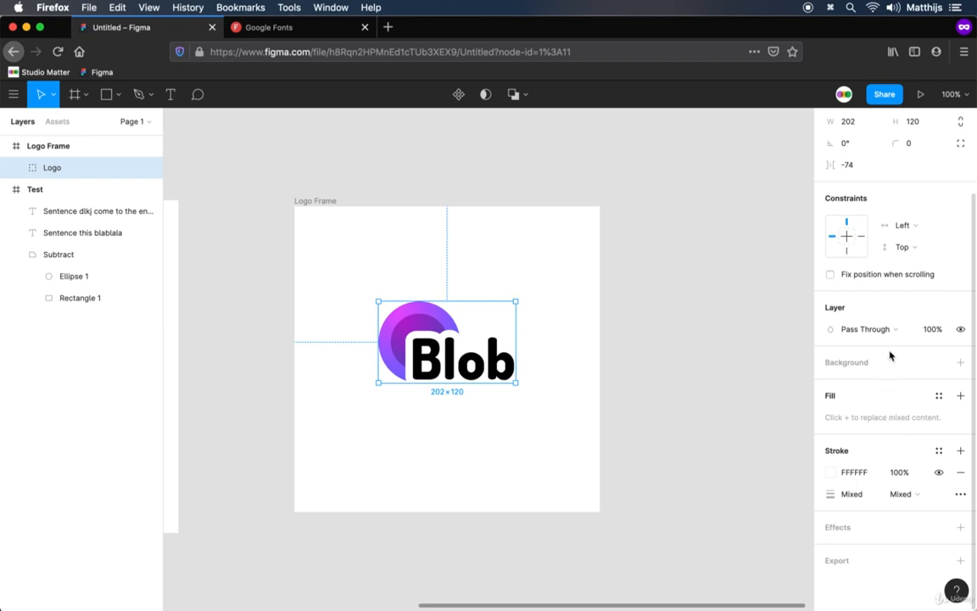
scroll(931, 343, up, 3)
scroll(924, 348, down, 3)
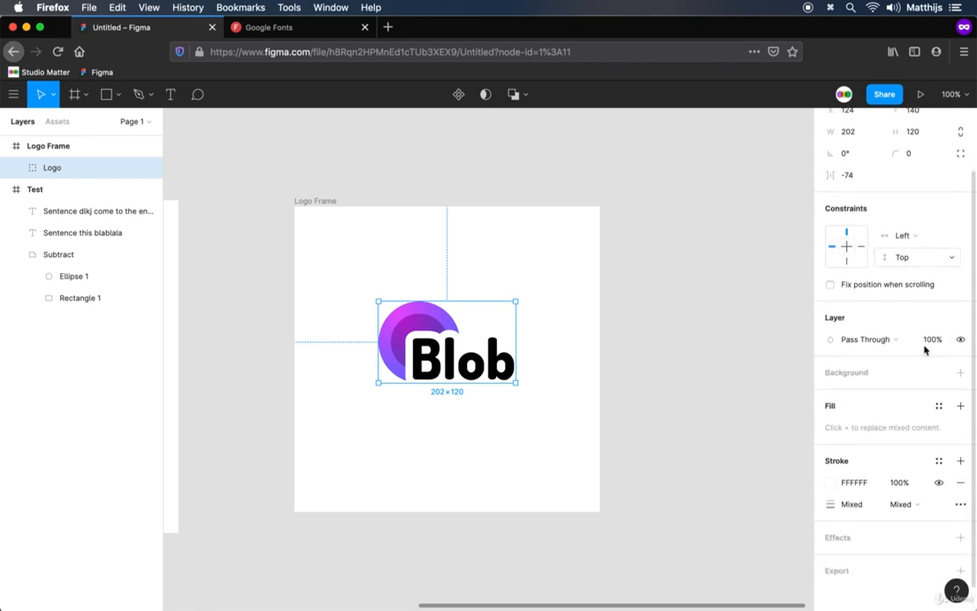
scroll(925, 350, down, 1)
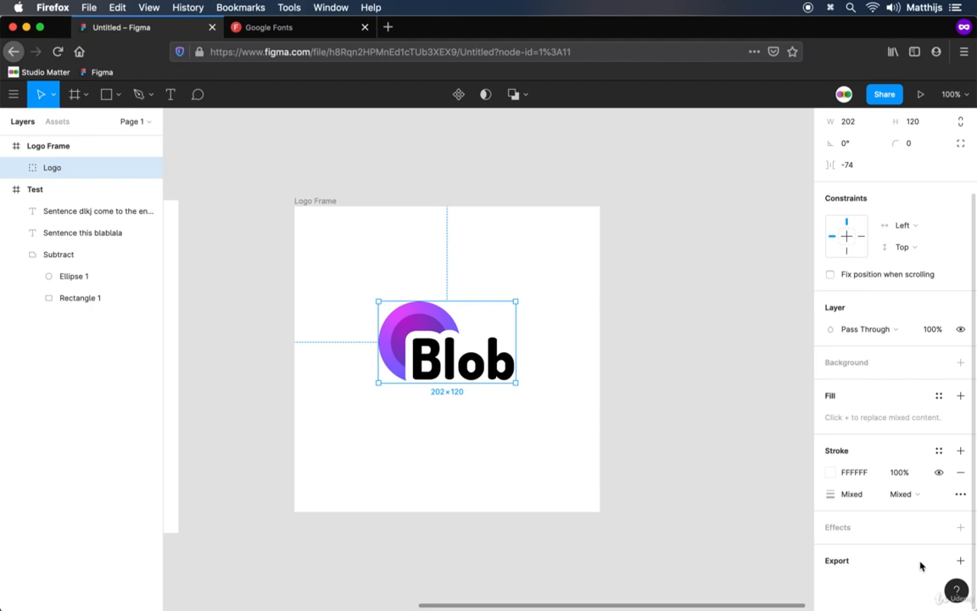
click(961, 562)
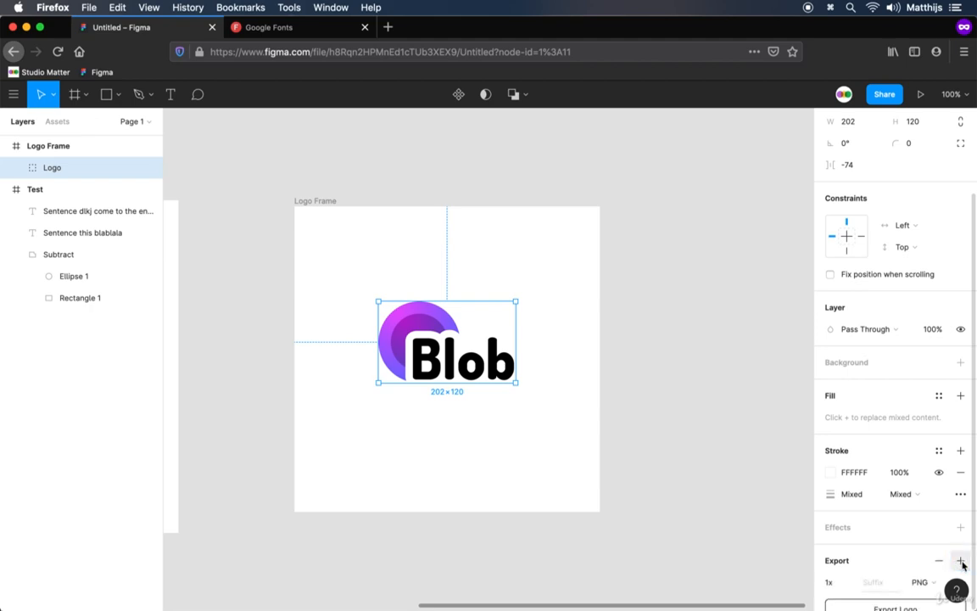
scroll(948, 561, down, 2)
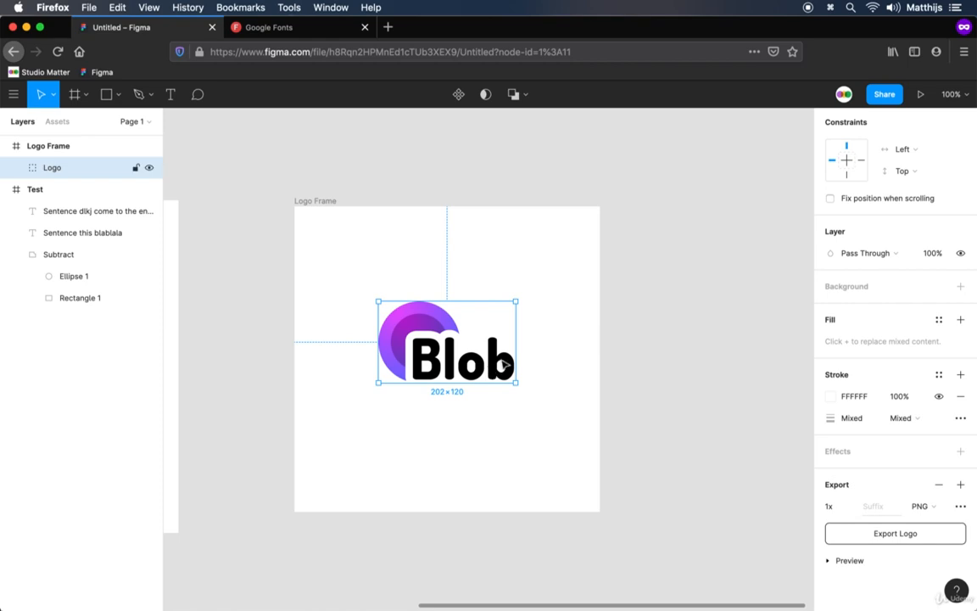
Check the Logo Frame's export options and remove the export setting from the Logo group
click(547, 251)
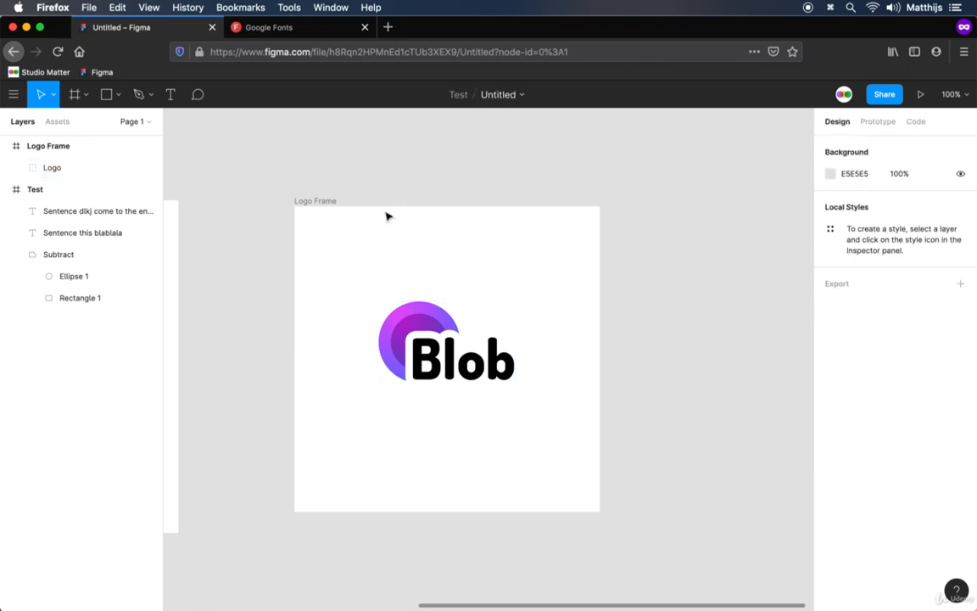
click(325, 202)
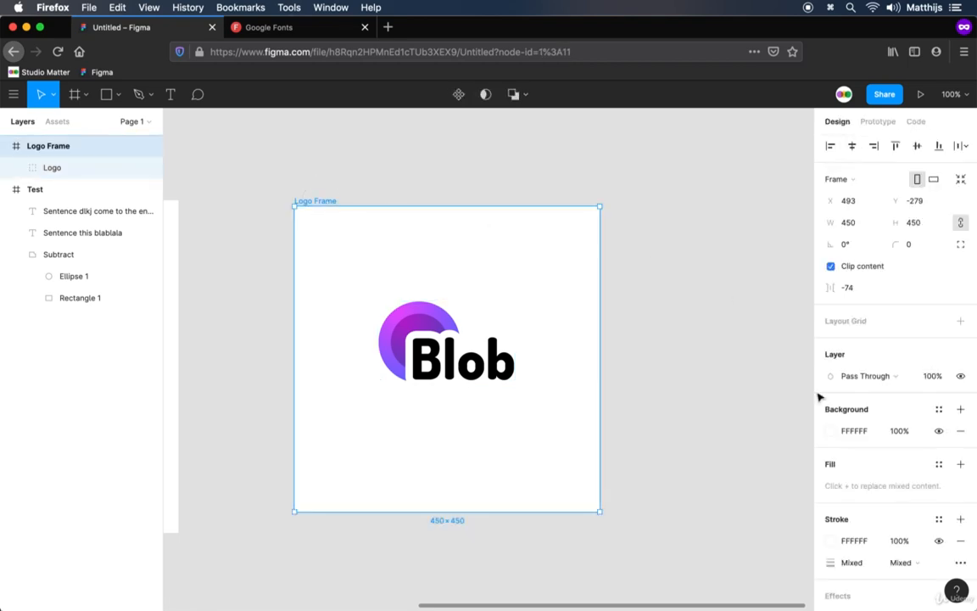
scroll(879, 493, down, 2)
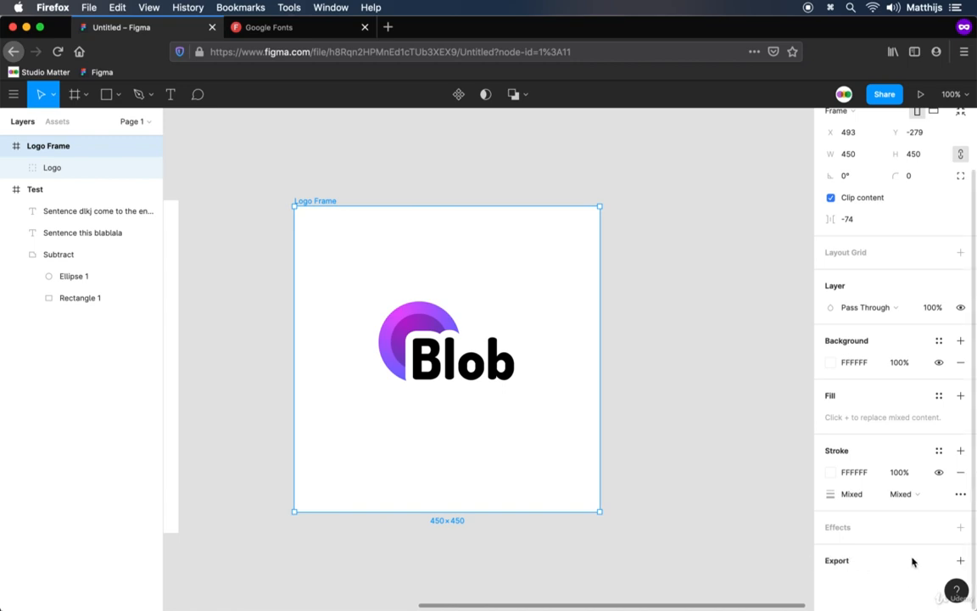
click(477, 371)
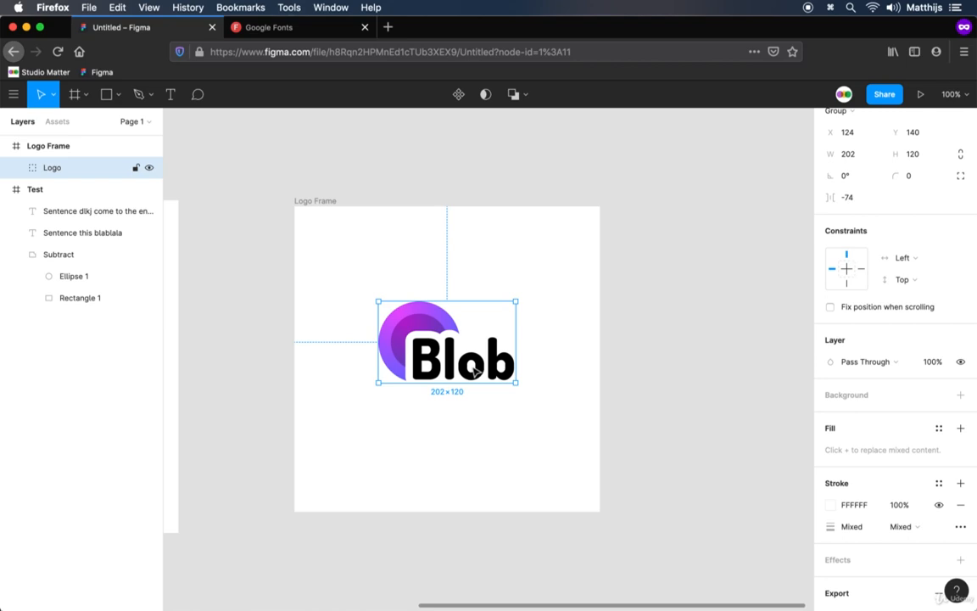
scroll(857, 531, down, 3)
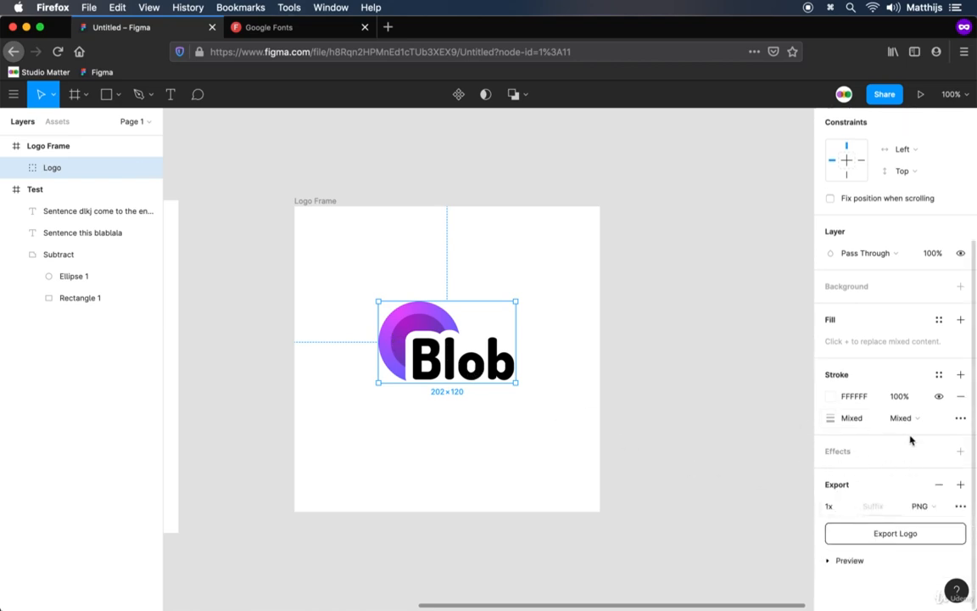
click(939, 486)
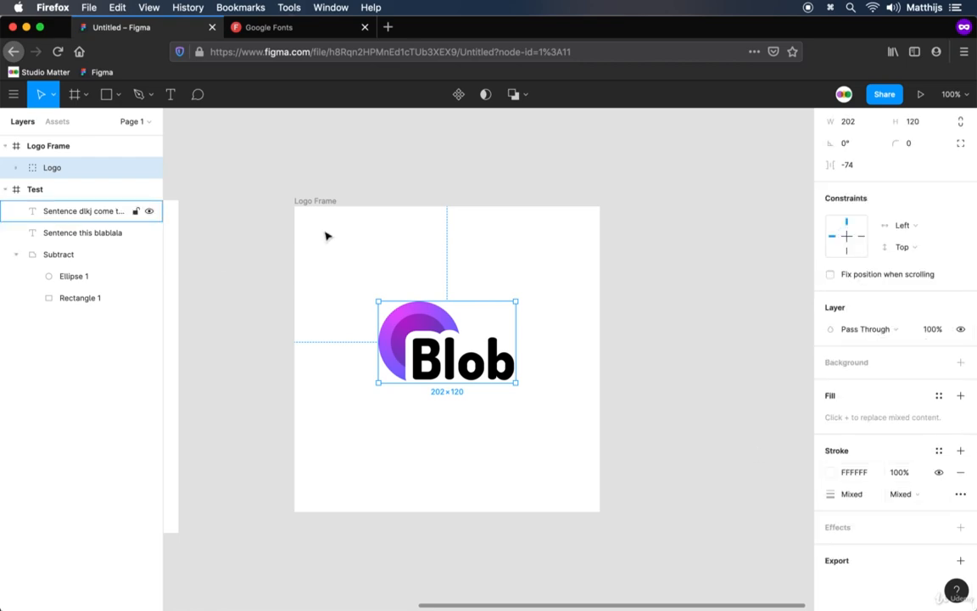
Add a 1x PNG export setting to the Logo Frame, export it and save the file Logo Frame.png
click(327, 203)
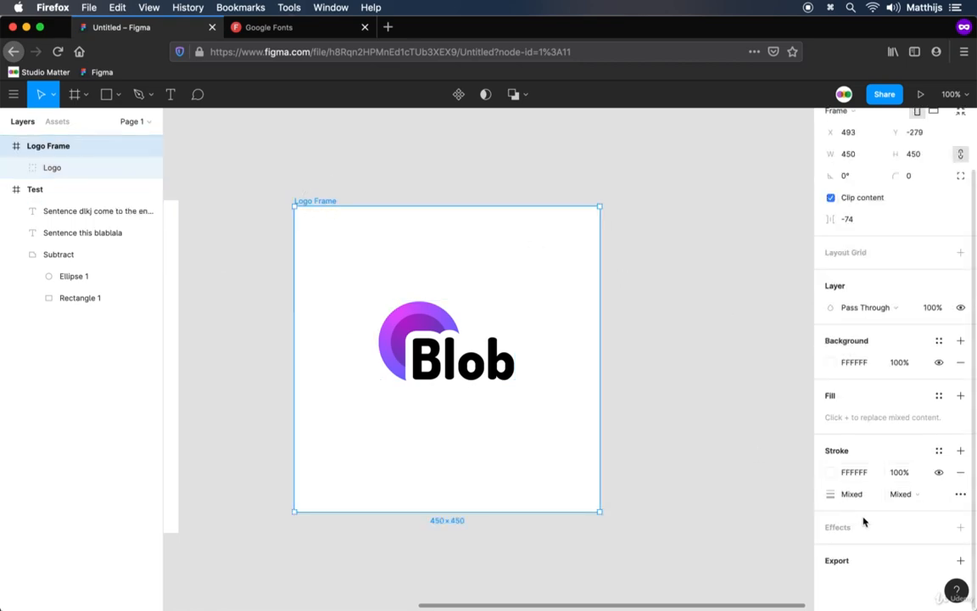
click(962, 561)
scroll(924, 562, down, 3)
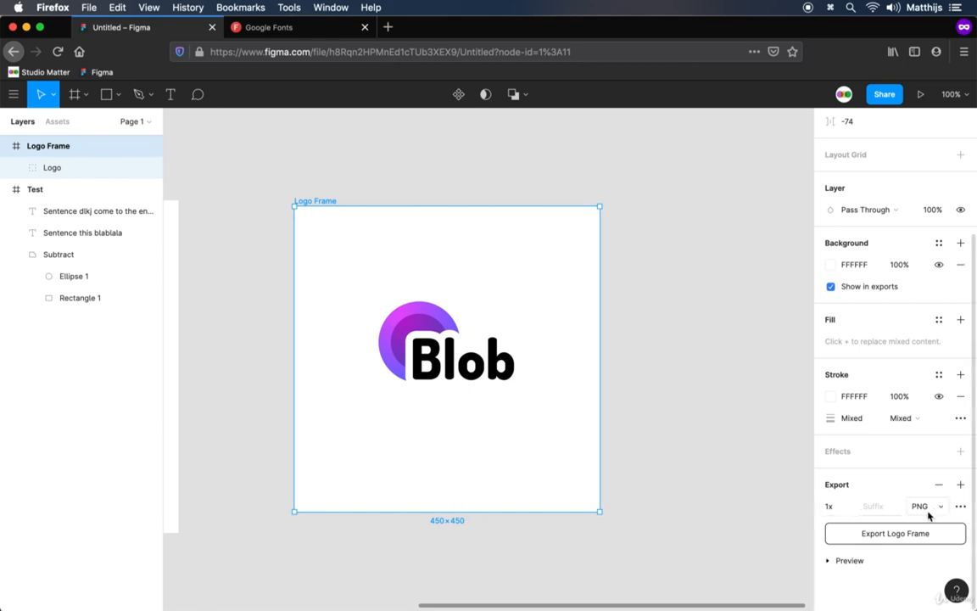
click(896, 533)
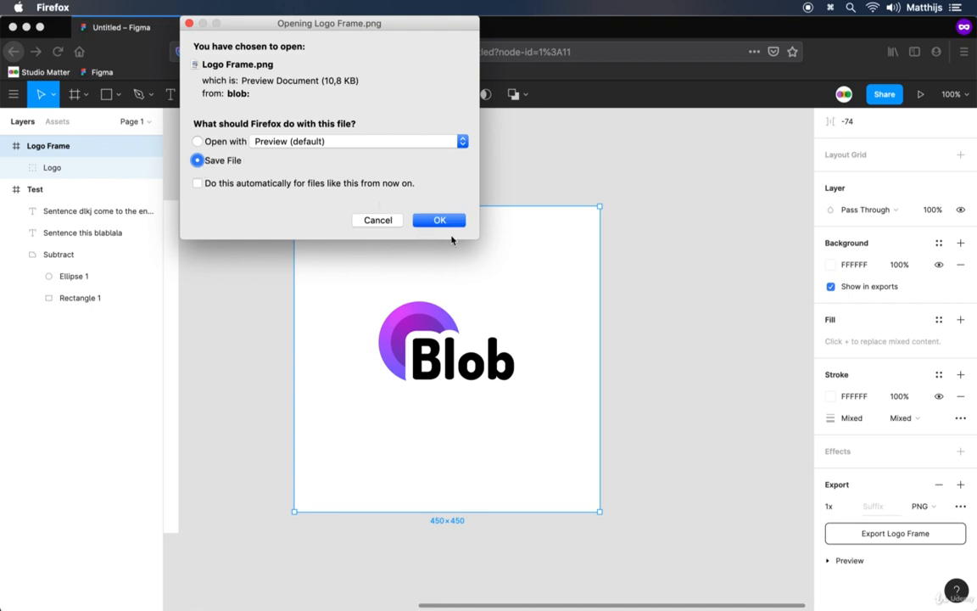
click(439, 220)
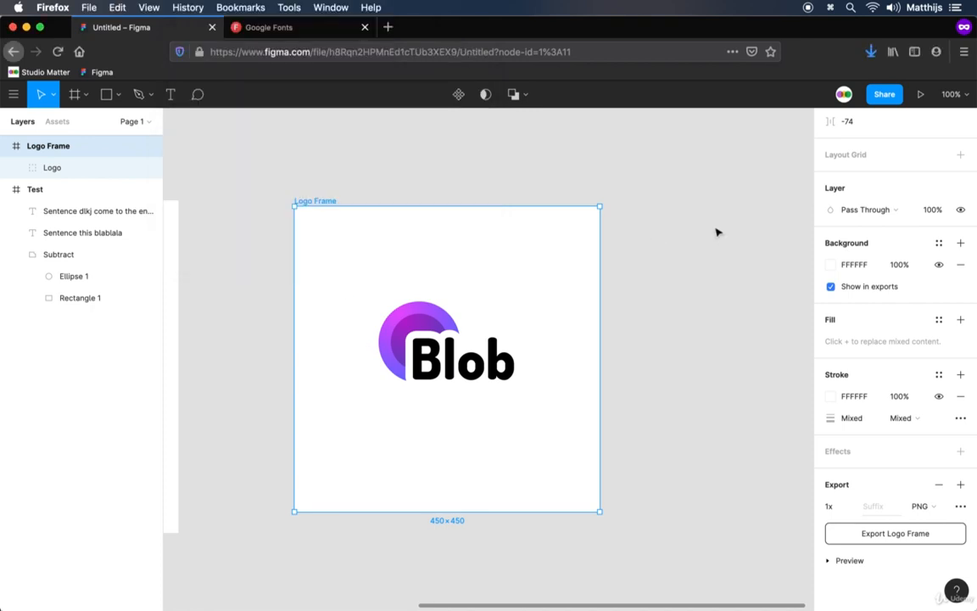
Open the downloaded Logo Frame.png in Preview and move its window over the canvas to inspect the image
click(875, 55)
click(717, 165)
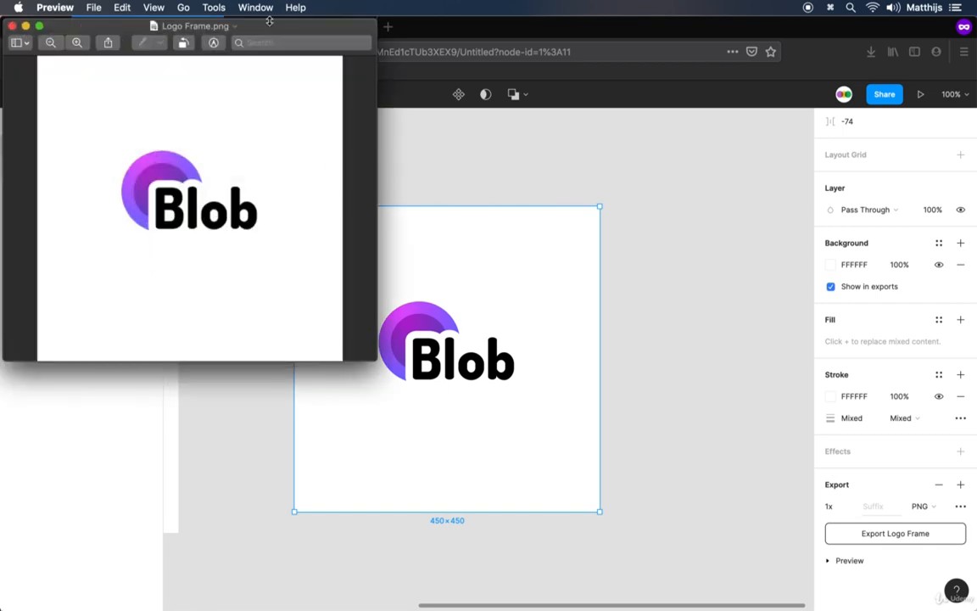
drag(280, 36, 503, 136)
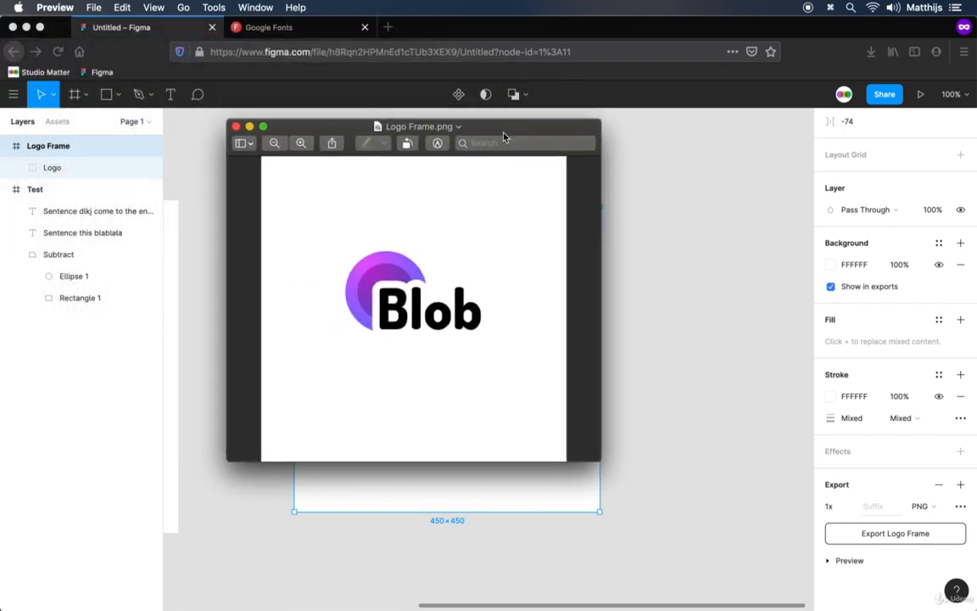